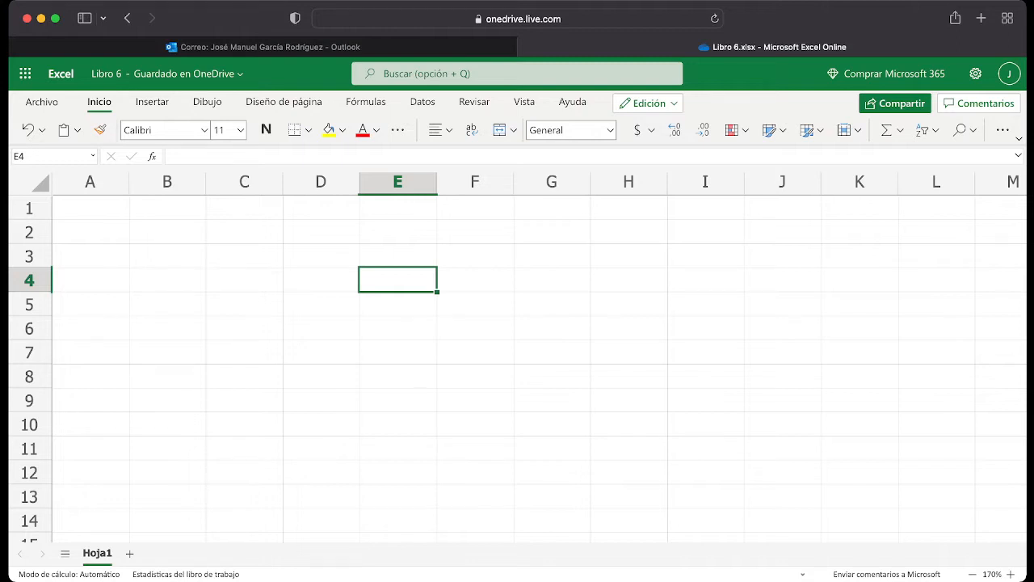
- Widen column A and enter the person's given name in cell A1
{"action": "left_click", "coordinate": [91, 207]}
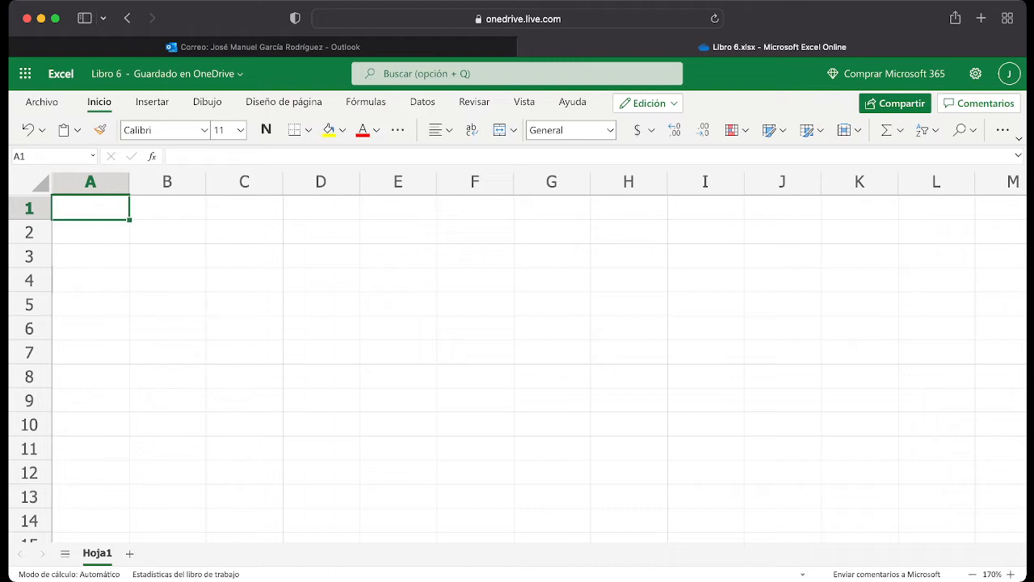
{"action": "left_click_drag", "start_coordinate": [130, 182], "coordinate": [179, 182]}
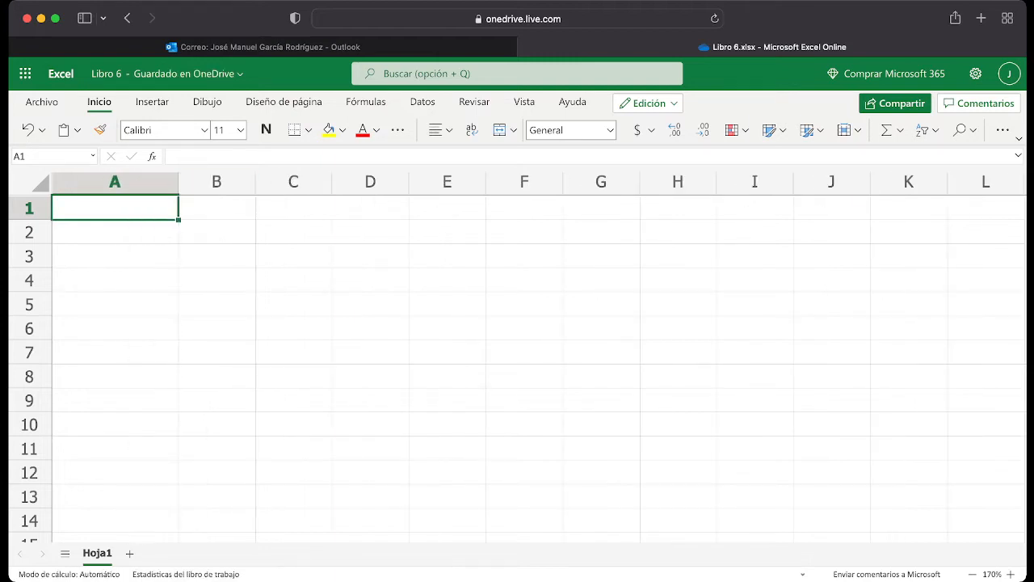
{"action": "type", "text": "Jos"}
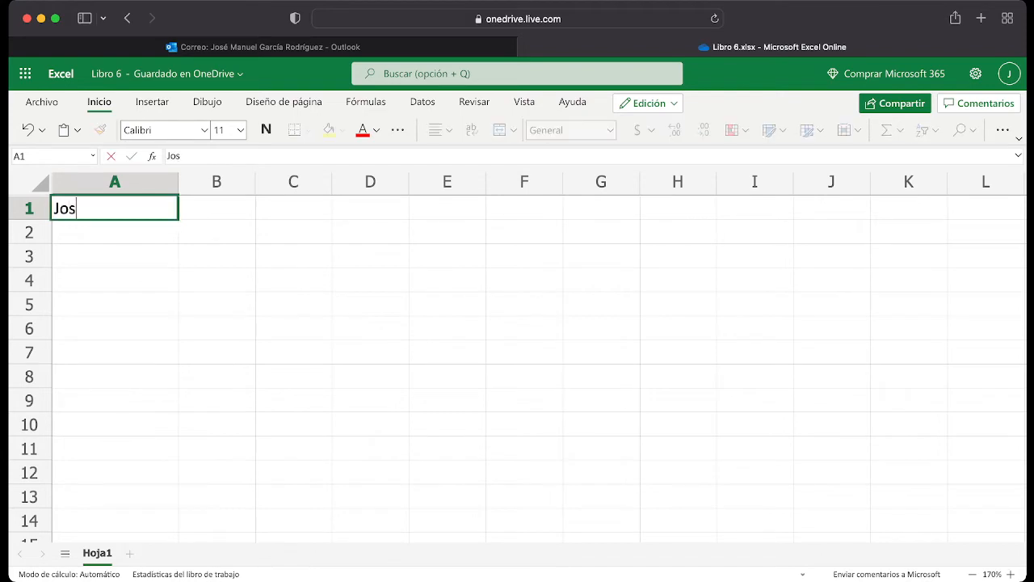
{"action": "type", "text": "é Manuel"}
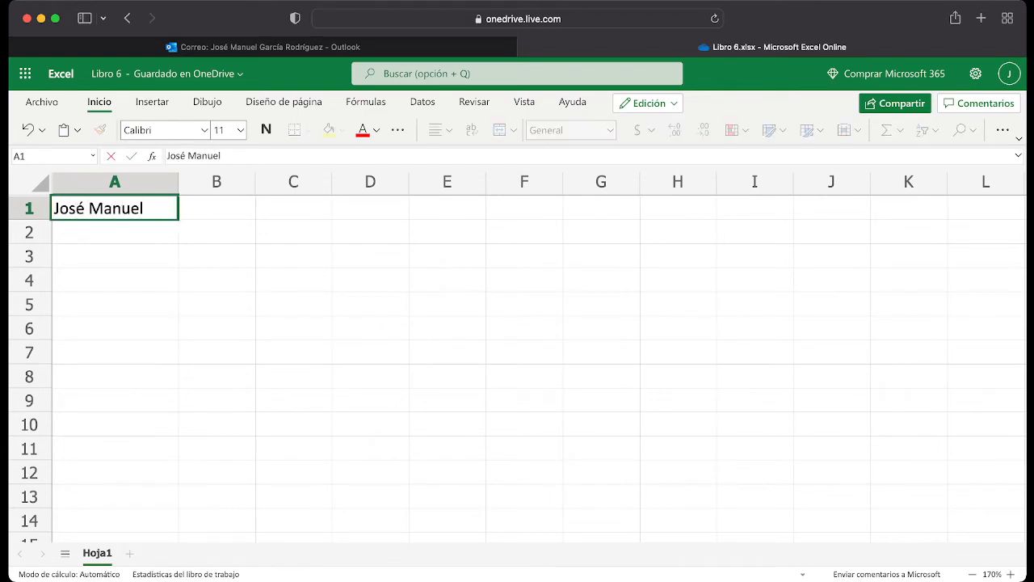
{"action": "key", "text": "Tab"}
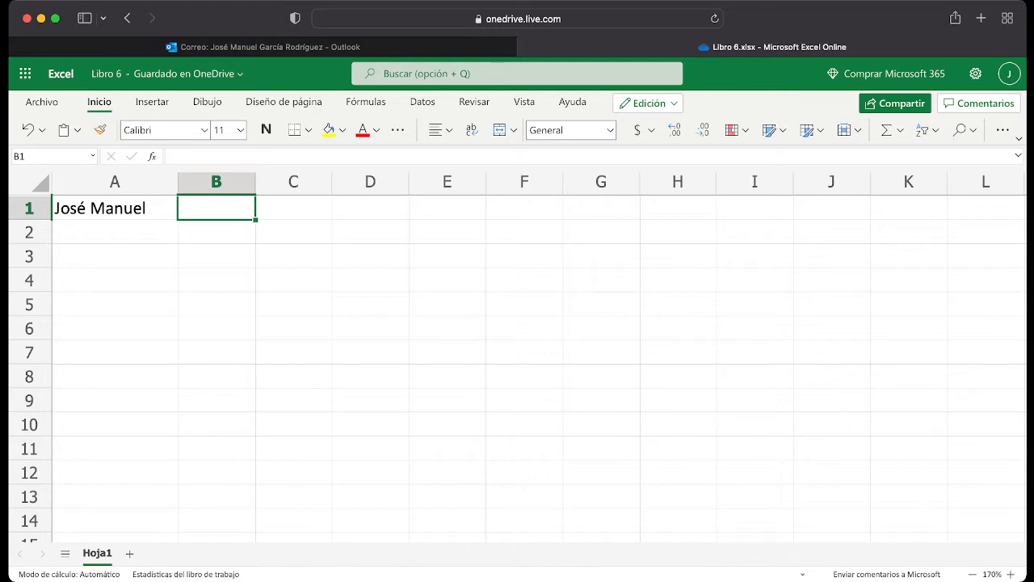
- Widen column B and enter the formula =FILA(1:10) in cell B1
{"action": "left_click_drag", "start_coordinate": [255, 182], "coordinate": [388, 181]}
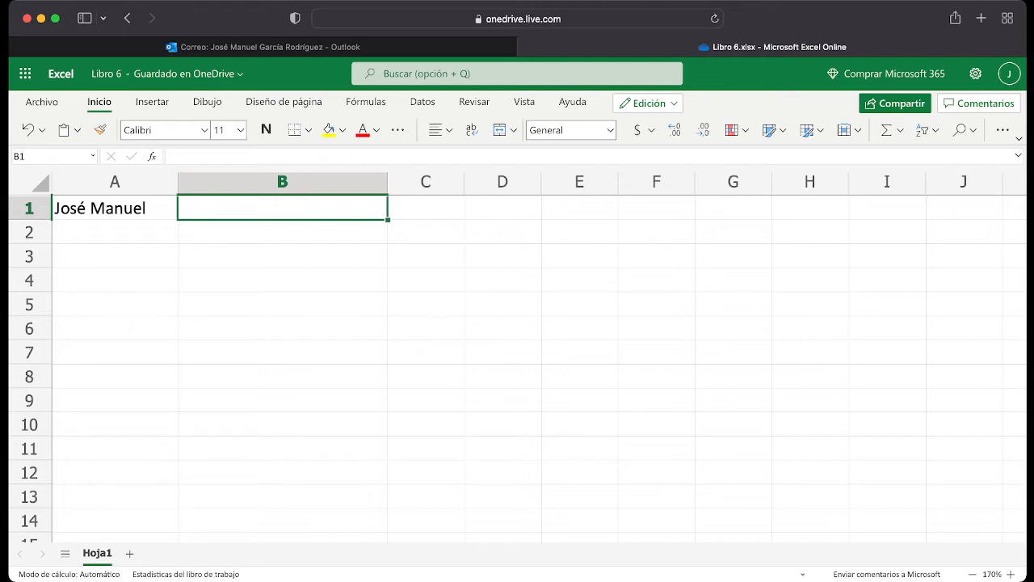
{"action": "key", "text": "F2"}
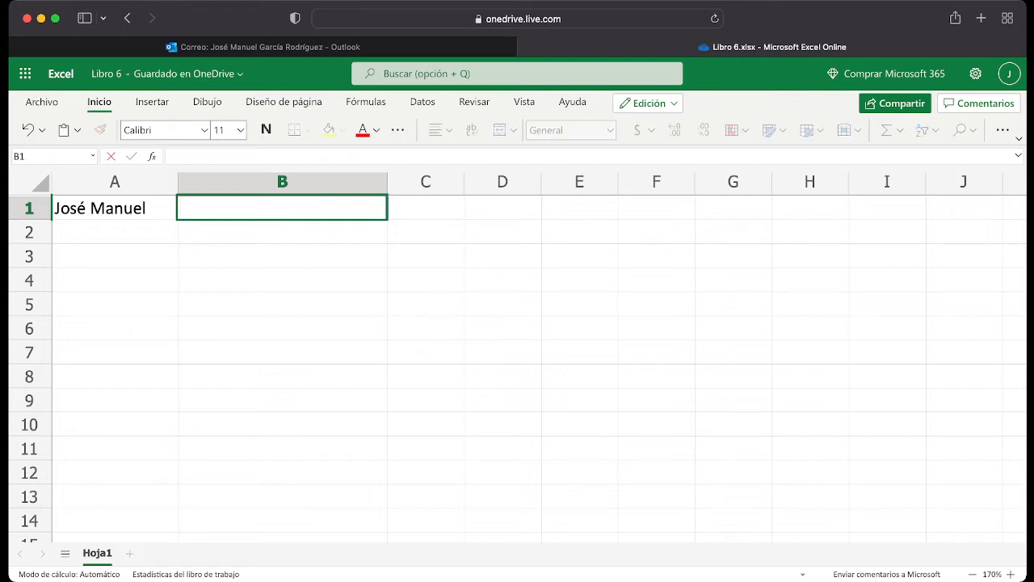
{"action": "type", "text": "="}
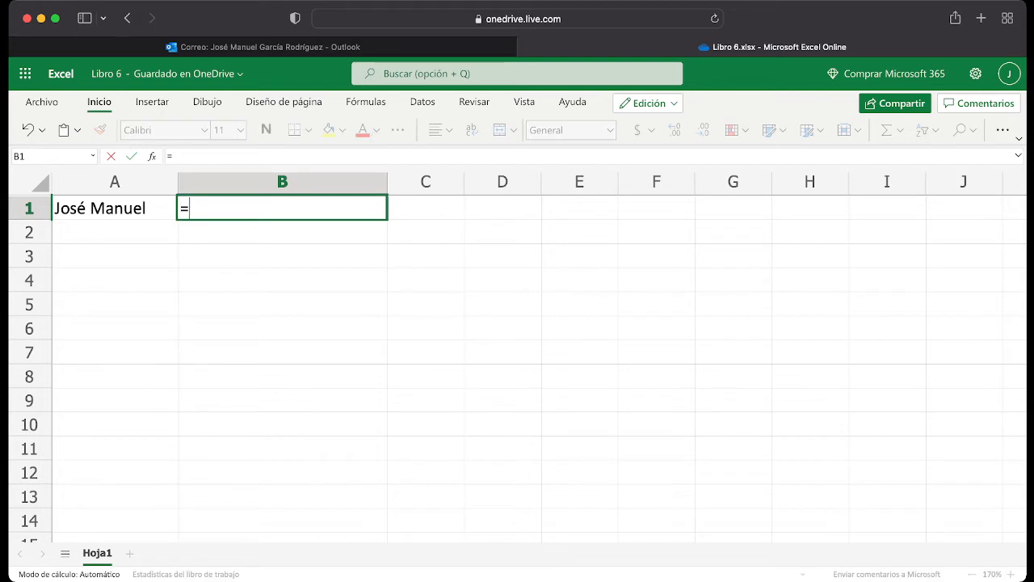
{"action": "type", "text": "fila("}
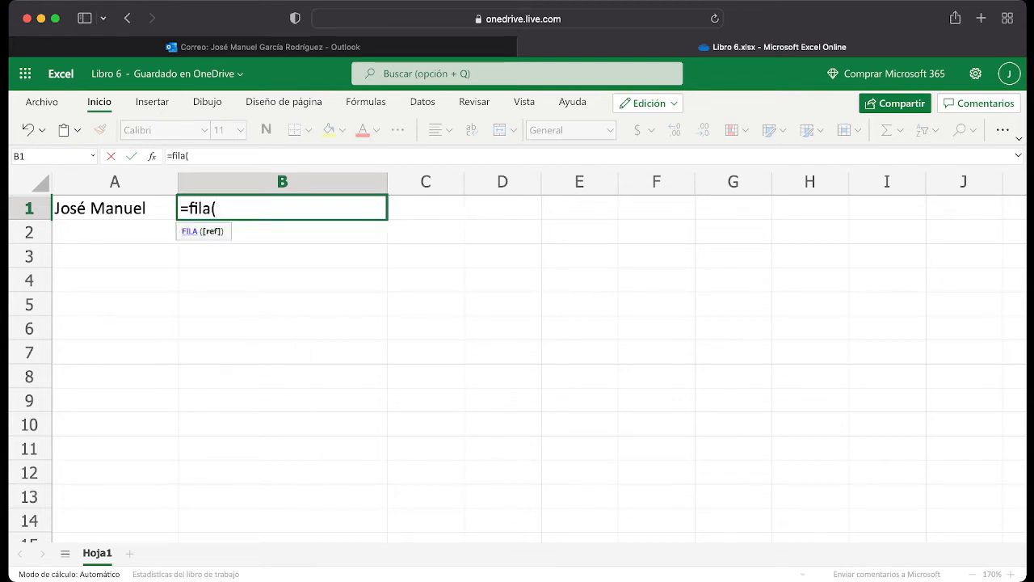
{"action": "type", "text": "1:10)"}
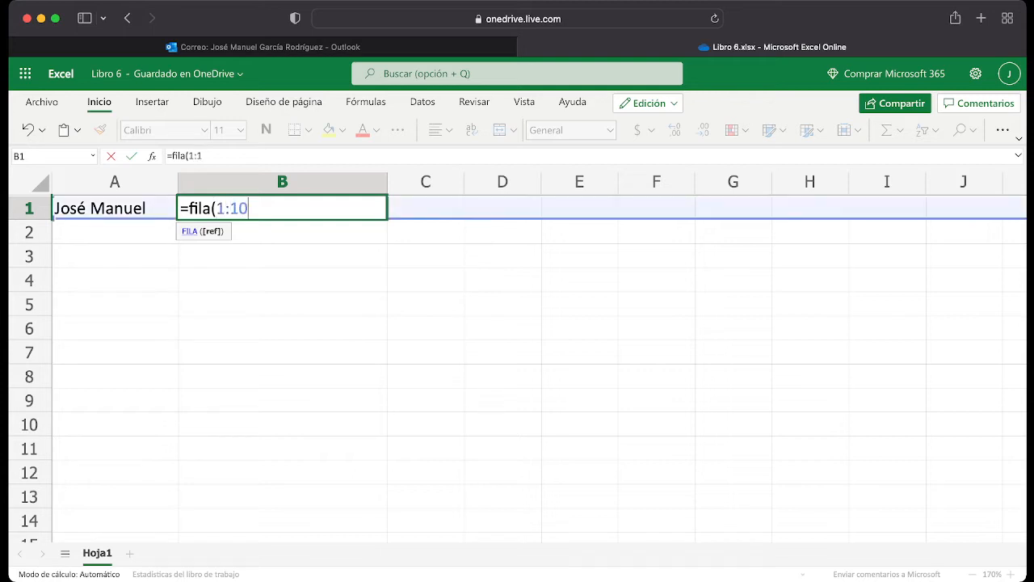
{"action": "key", "text": "Return"}
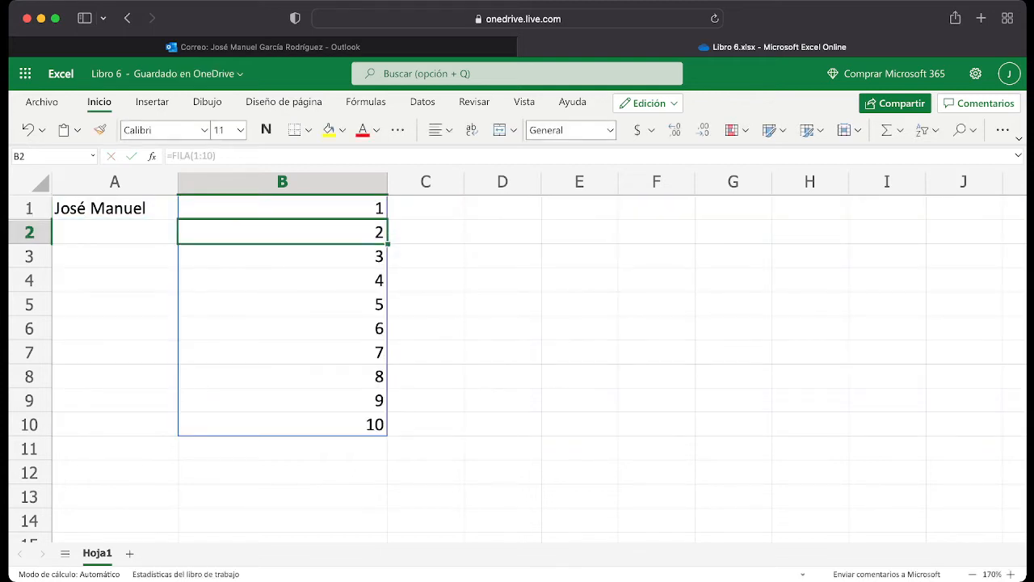
- Change the formula in B1 to =FILA(INDIRECTO("1:"&LARGO(A1))) so the row range follows the text length
{"action": "left_click", "coordinate": [282, 208]}
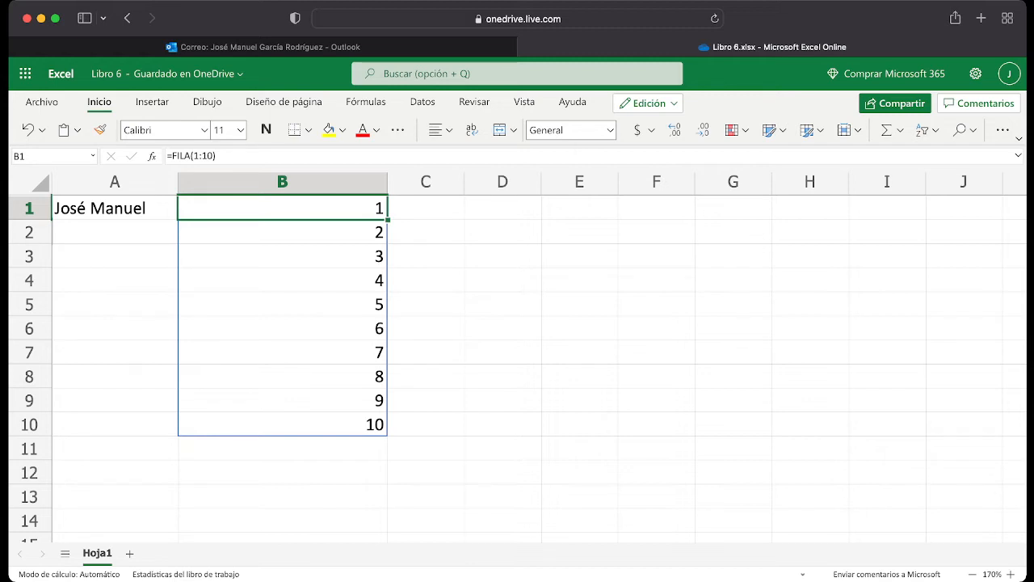
{"action": "key", "text": "F2"}
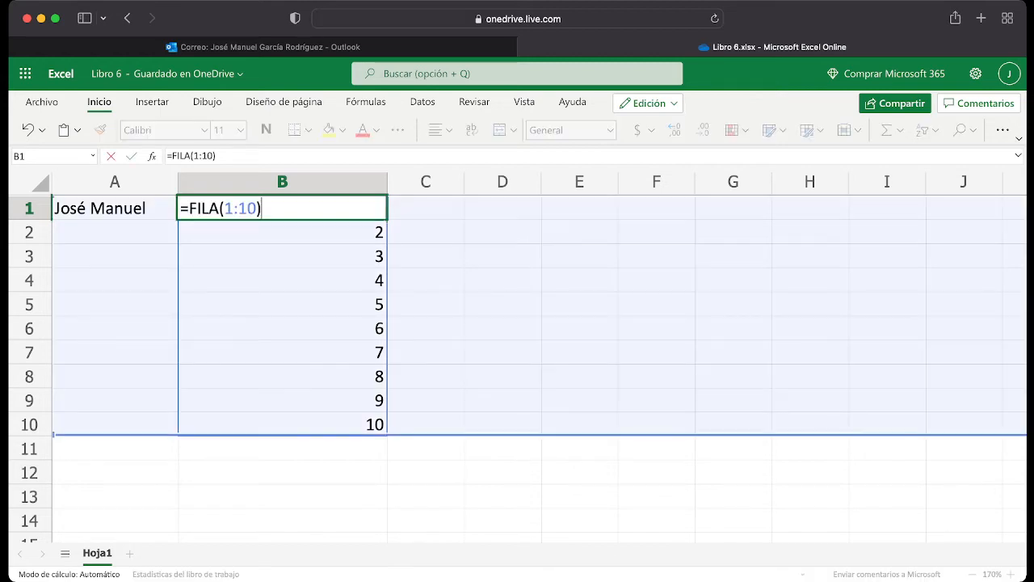
{"action": "key", "text": "BackSpace"}
{"action": "key", "text": "BackSpace"}
{"action": "key", "text": "BackSpace"}
{"action": "key", "text": "BackSpace"}
{"action": "key", "text": "BackSpace"}
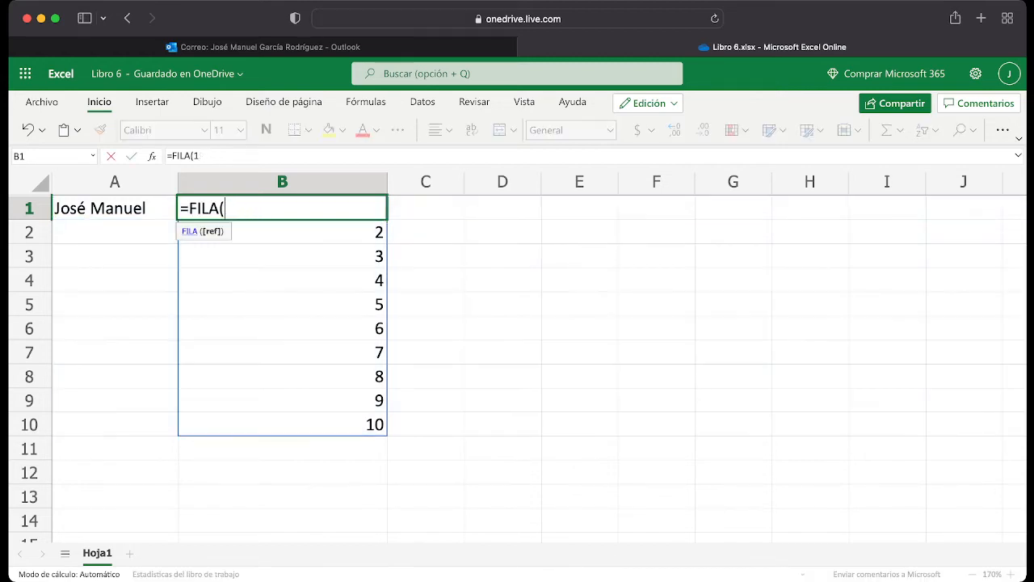
{"action": "type", "text": "indirect"}
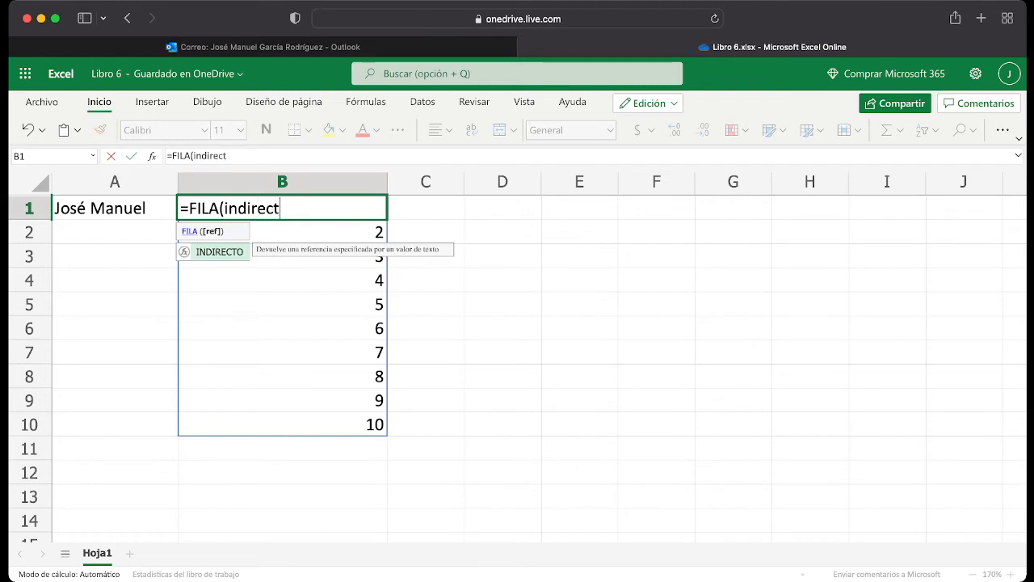
{"action": "type", "text": "o("}
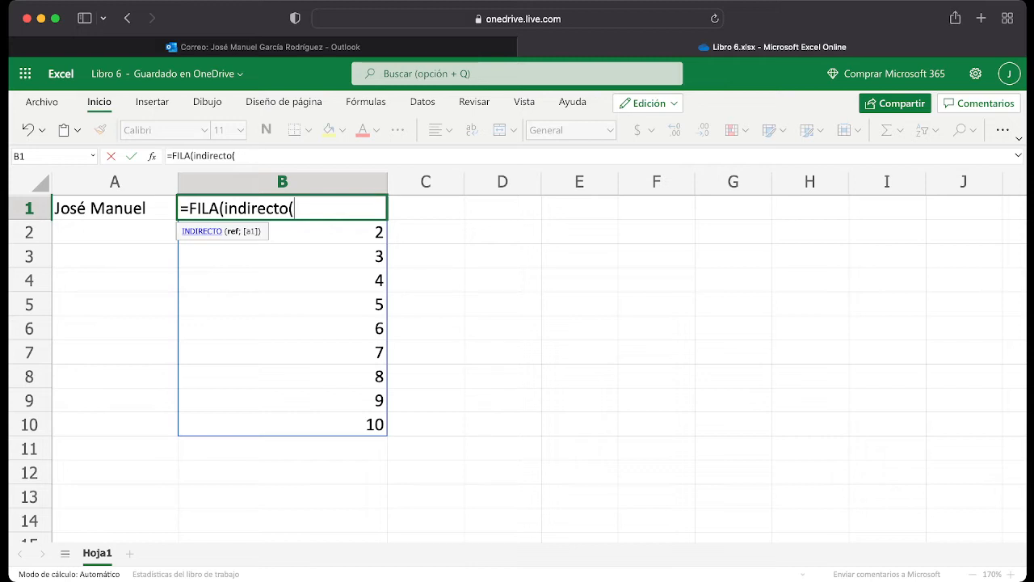
{"action": "type", "text": "\"1:\"&largo("}
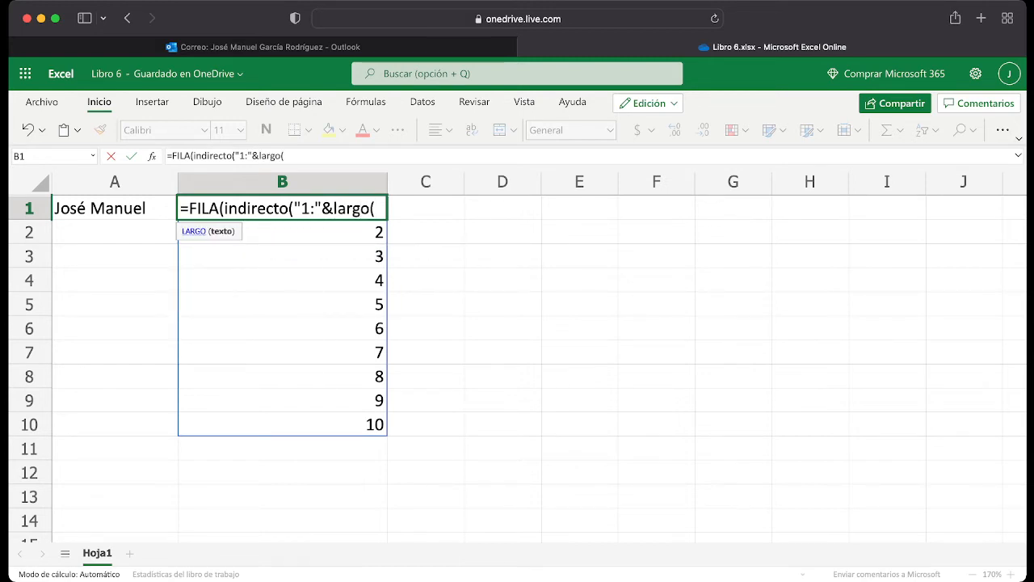
{"action": "left_click", "coordinate": [115, 208]}
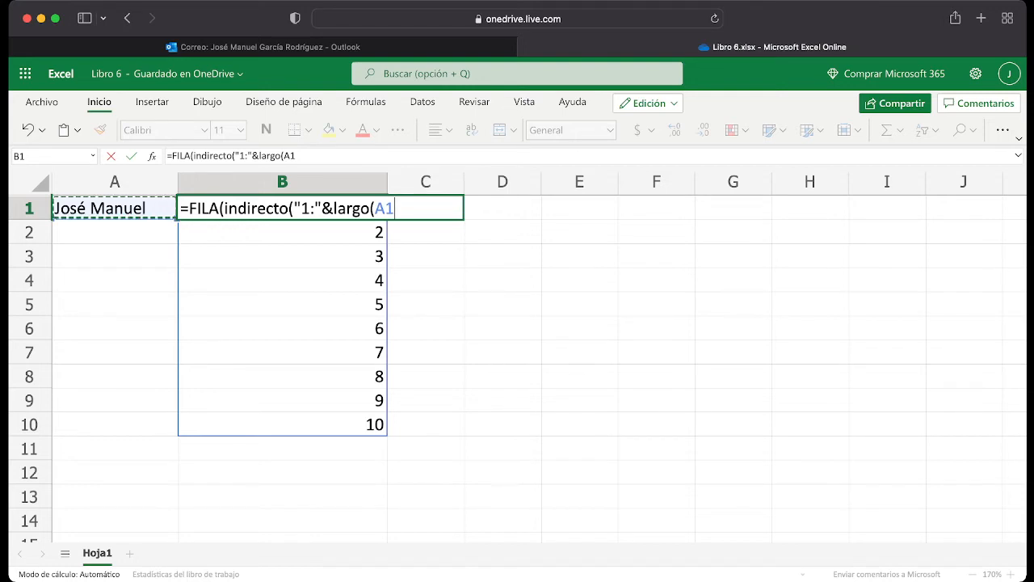
{"action": "type", "text": "))"}
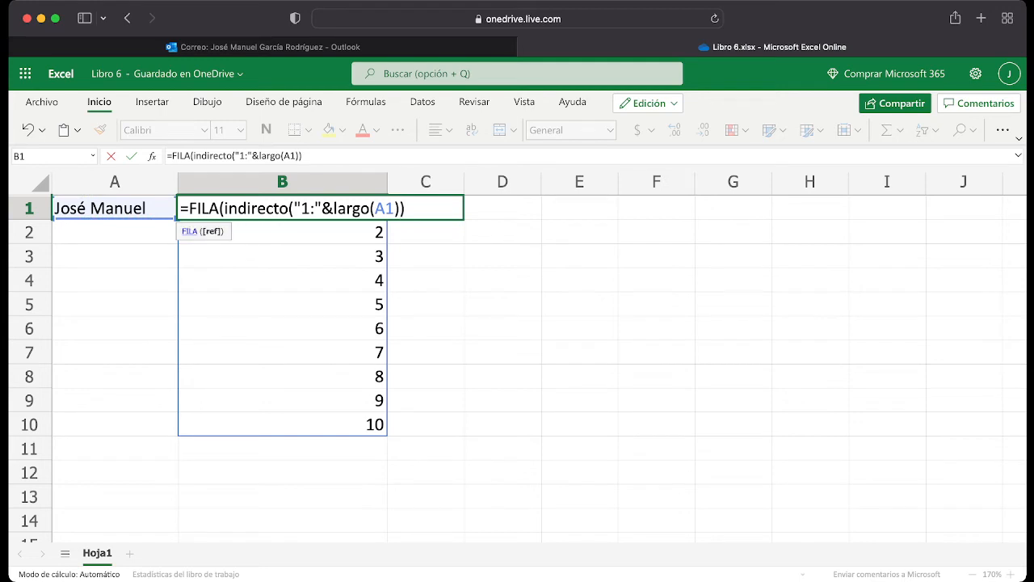
{"action": "type", "text": ")"}
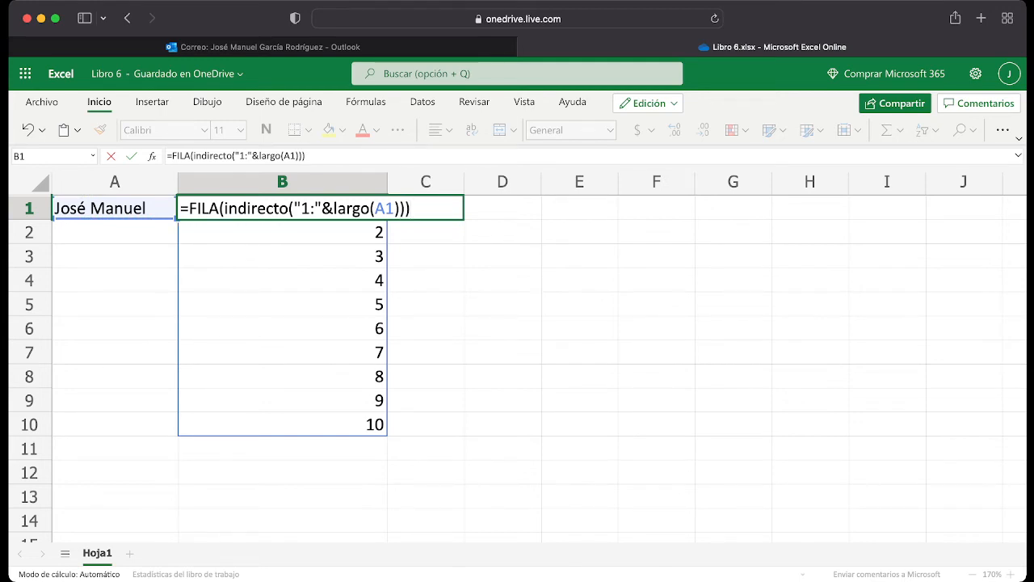
{"action": "key", "text": "Return"}
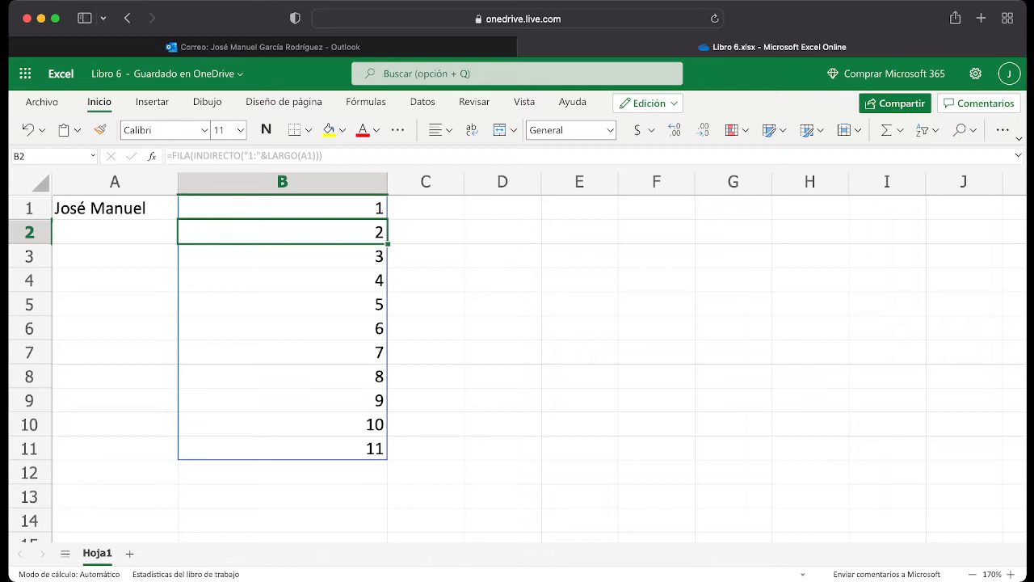
- Try to generate a descending number list from cell C1 with the formula =FILA(11:1)
{"action": "left_click", "coordinate": [283, 208]}
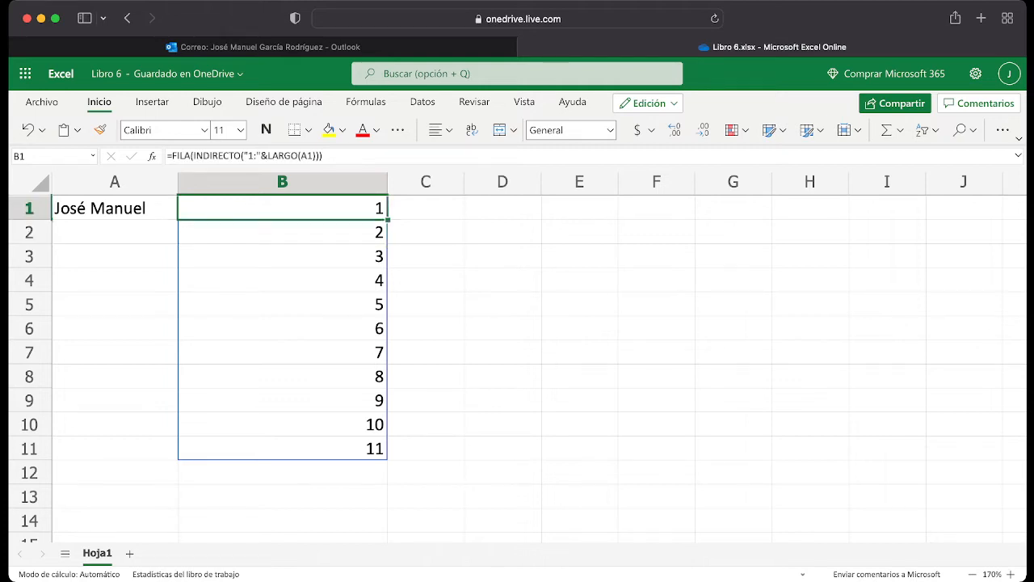
{"action": "left_click", "coordinate": [425, 208]}
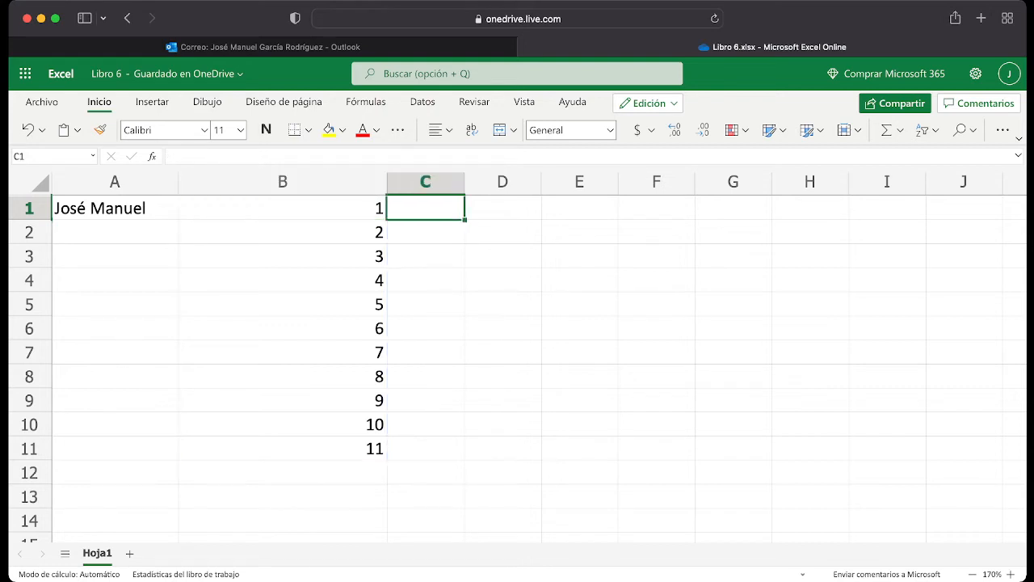
{"action": "type", "text": "=fila("}
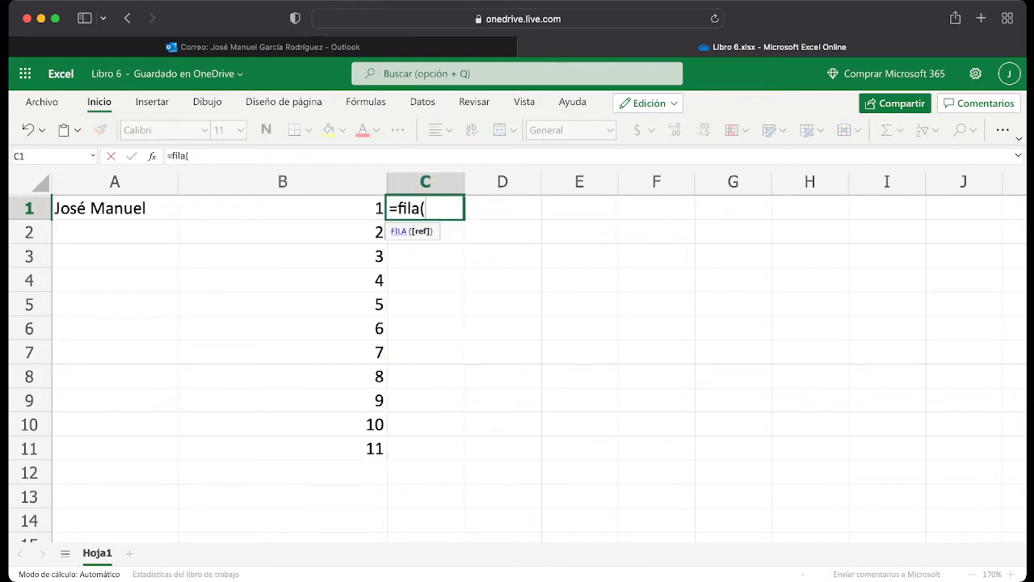
{"action": "type", "text": "11:1)"}
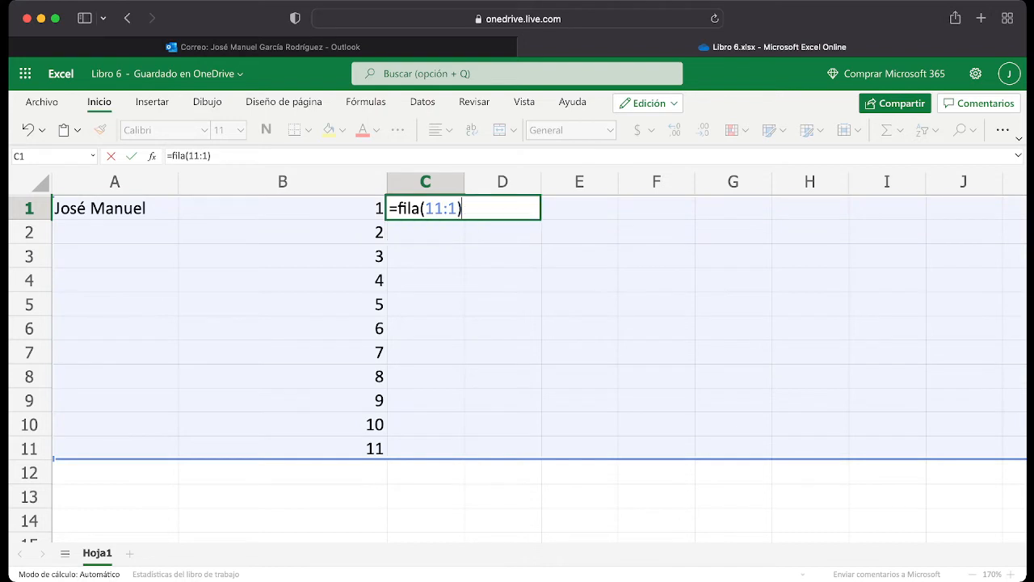
{"action": "key", "text": "Return"}
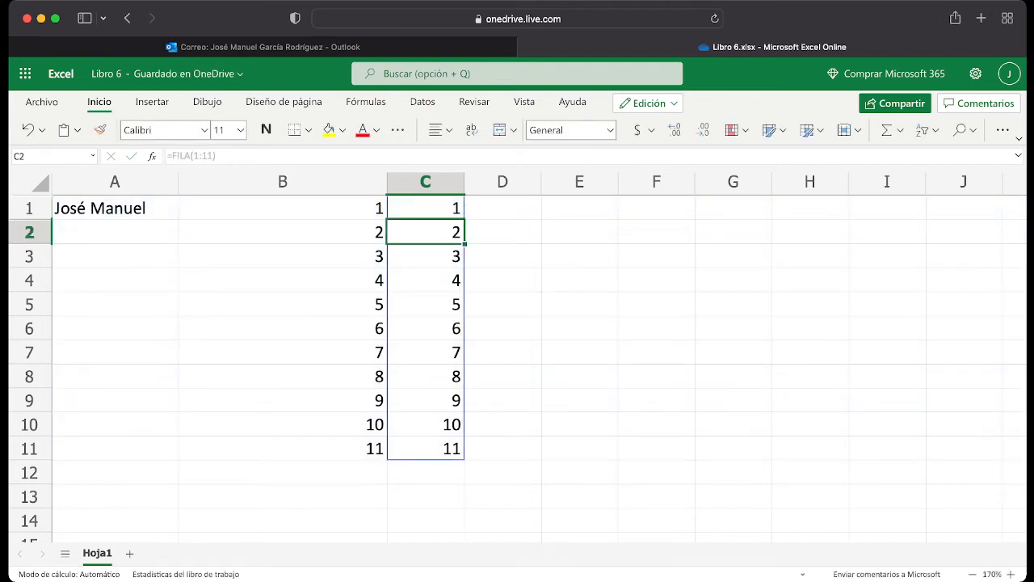
- Clear the trial number sequence from cells C1:C11
{"action": "left_click", "coordinate": [426, 208]}
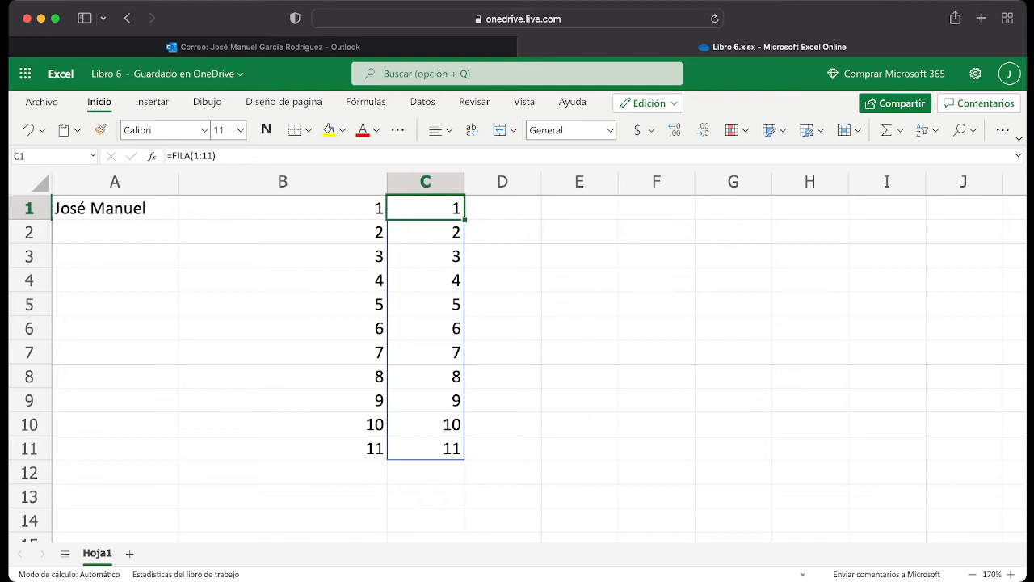
{"action": "key", "text": "Down"}
{"action": "key", "text": "Down"}
{"action": "key", "text": "Up"}
{"action": "key", "text": "Up"}
{"action": "key", "text": "shift+Down"}
{"action": "key", "text": "shift+Down"}
{"action": "key", "text": "shift+Down"}
{"action": "key", "text": "shift+Down"}
{"action": "key", "text": "shift+Down"}
{"action": "key", "text": "shift+Down"}
{"action": "key", "text": "shift+Down"}
{"action": "key", "text": "shift+Down"}
{"action": "key", "text": "shift+Down"}
{"action": "key", "text": "shift+Down"}
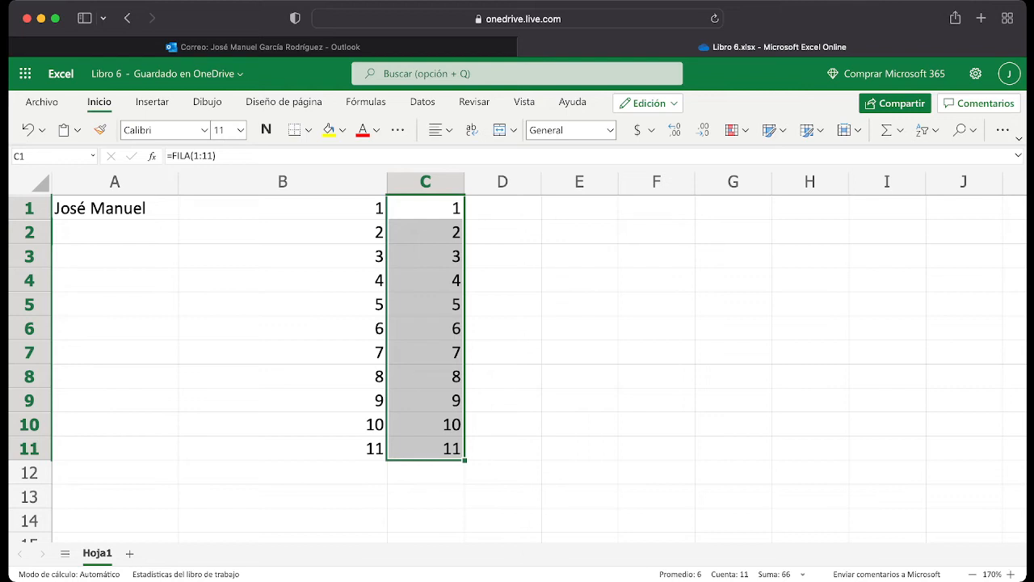
{"action": "key", "text": "Delete"}
- Wrap the formula in B1 in K.ESIMO.MAYOR, using the FILA expression as the array and 1 as the k argument
{"action": "key", "text": "Left"}
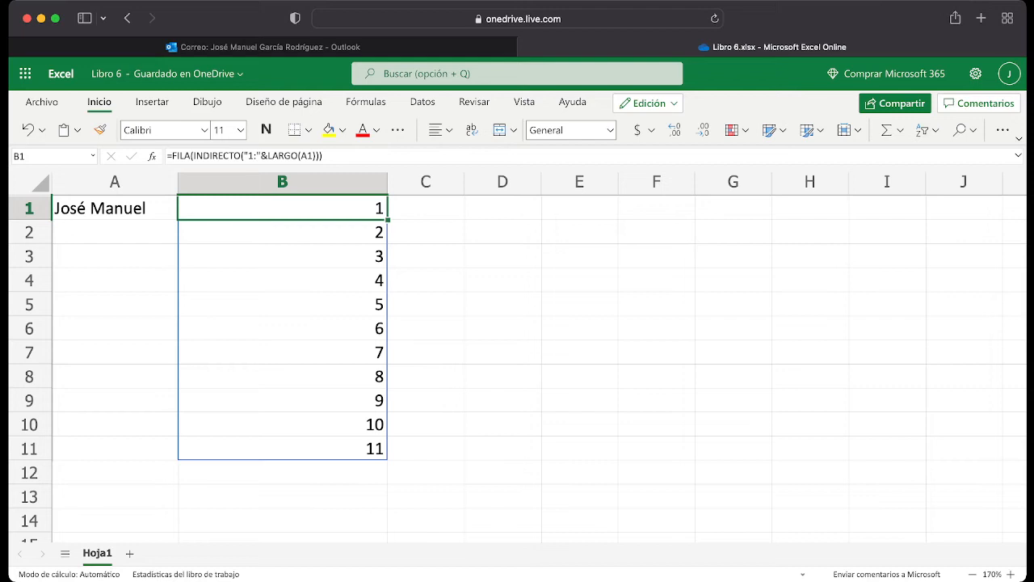
{"action": "key", "text": "F2"}
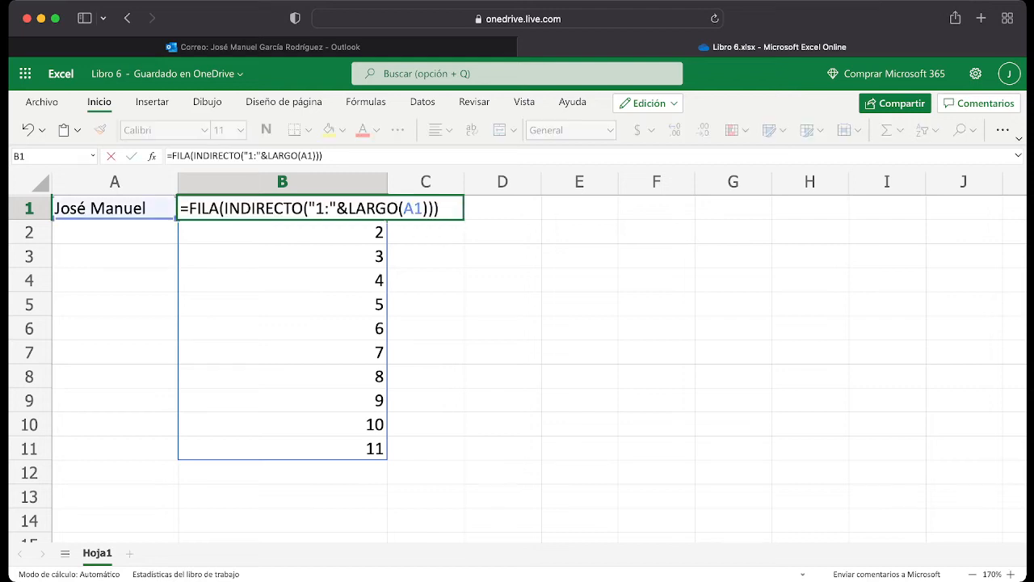
{"action": "key", "text": "Left"}
{"action": "key", "text": "Left"}
{"action": "key", "text": "Left"}
{"action": "key", "text": "Left"}
{"action": "key", "text": "Left"}
{"action": "key", "text": "Left"}
{"action": "key", "text": "Left"}
{"action": "key", "text": "Left"}
{"action": "key", "text": "Left"}
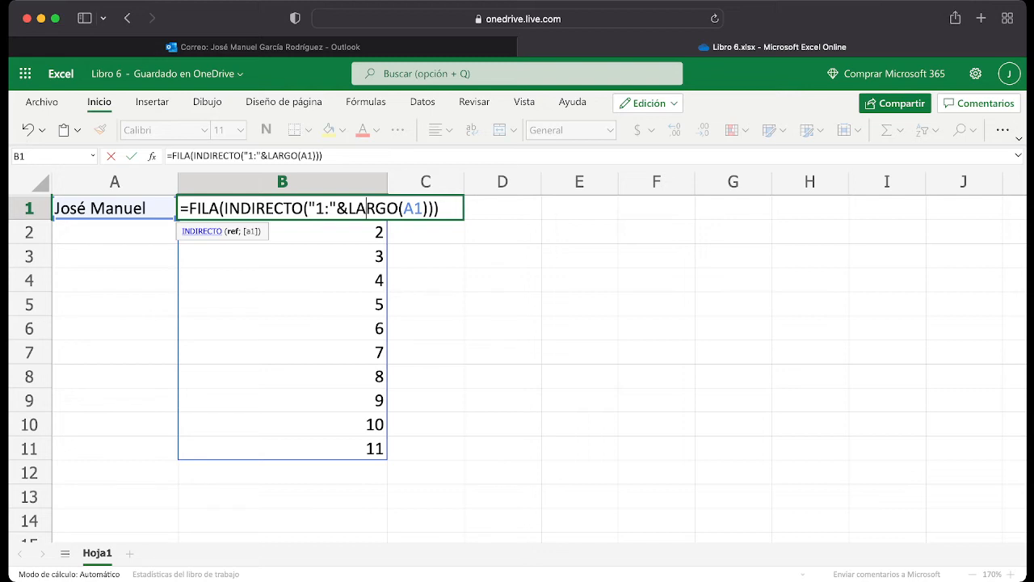
{"action": "left_click", "coordinate": [190, 208]}
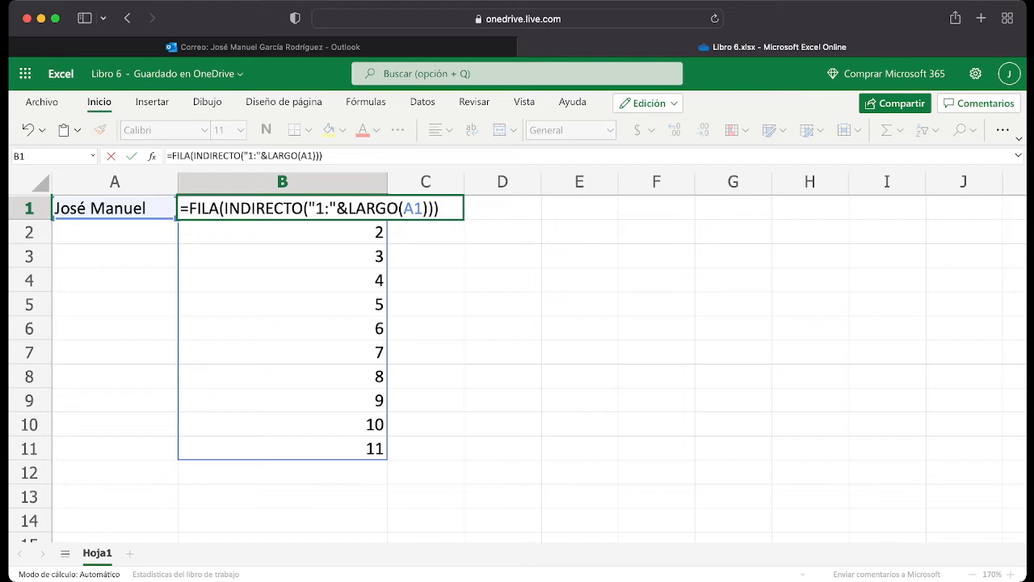
{"action": "type", "text": "k."}
{"action": "type", "text": "esimo."}
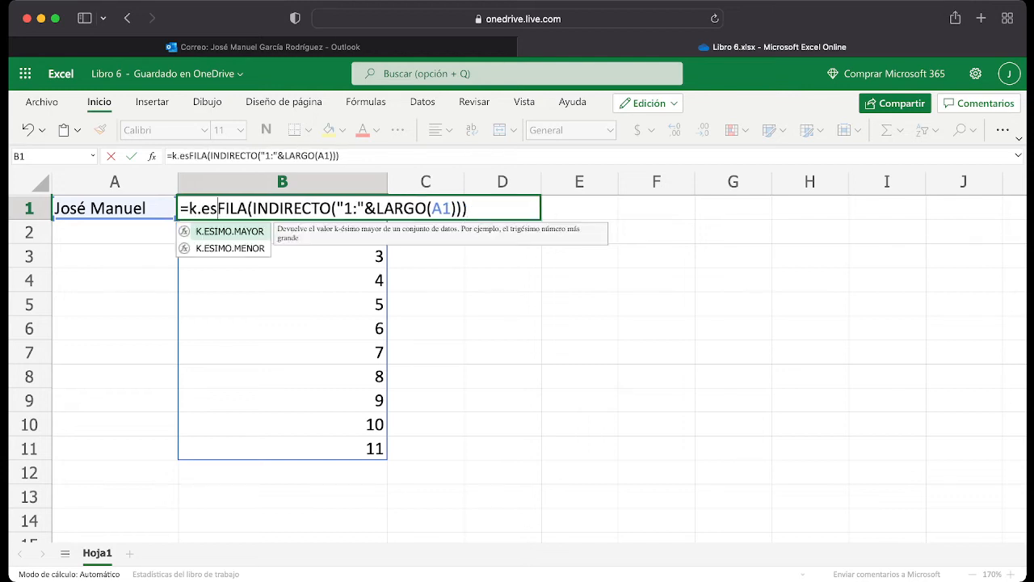
{"action": "type", "text": "mayor("}
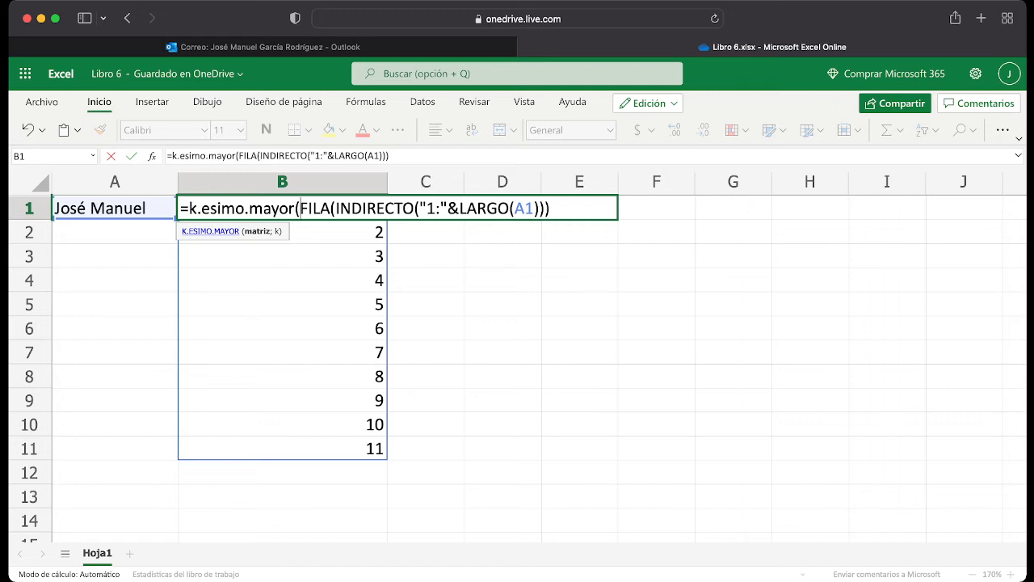
{"action": "key", "text": "End"}
{"action": "type", "text": ";1"}
{"action": "type", "text": ")"}
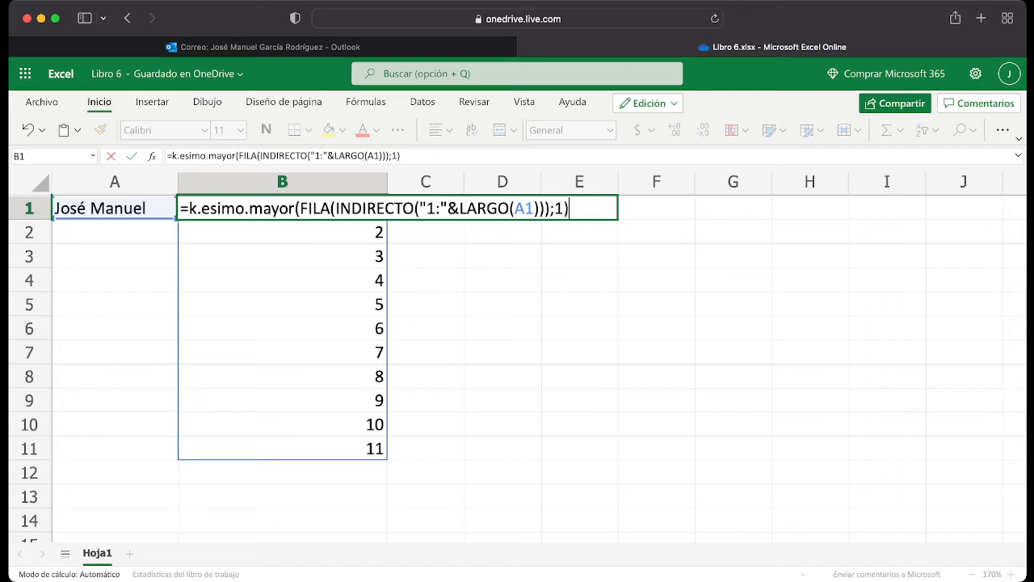
{"action": "key", "text": "Return"}
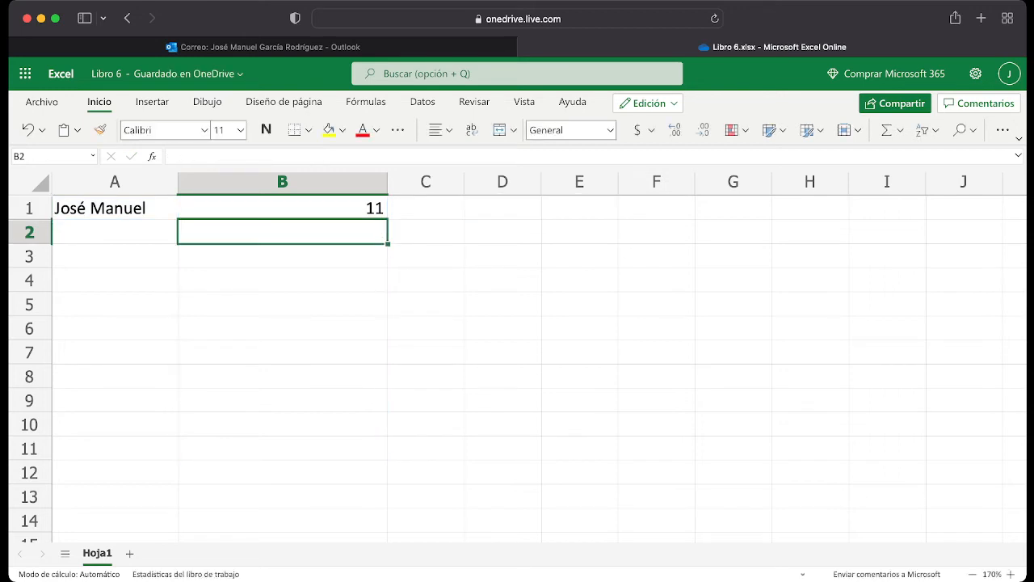
- Change the k argument of K.ESIMO.MAYOR in B1 to the array constant {1;2}
{"action": "left_click", "coordinate": [282, 208]}
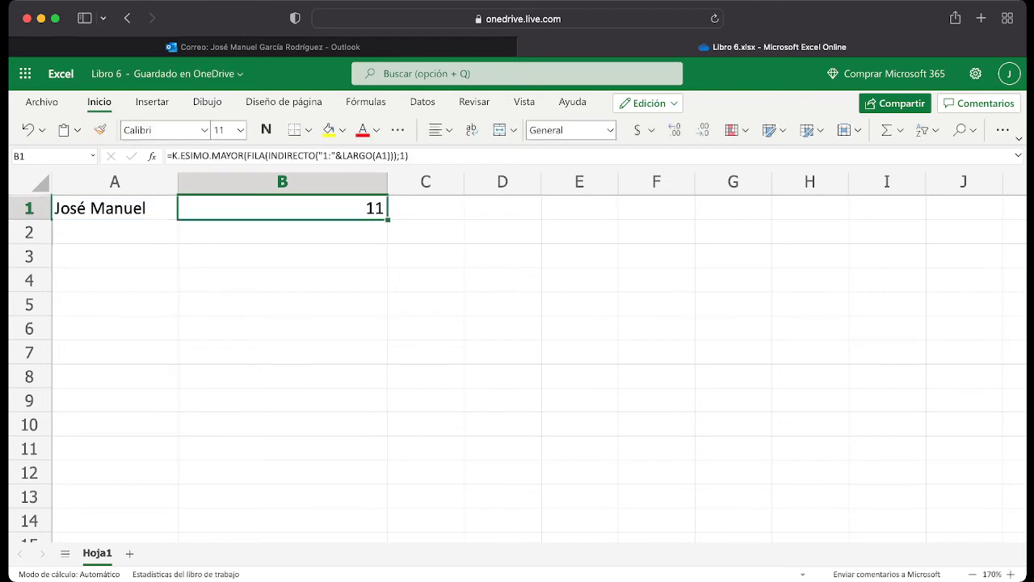
{"action": "key", "text": "F2"}
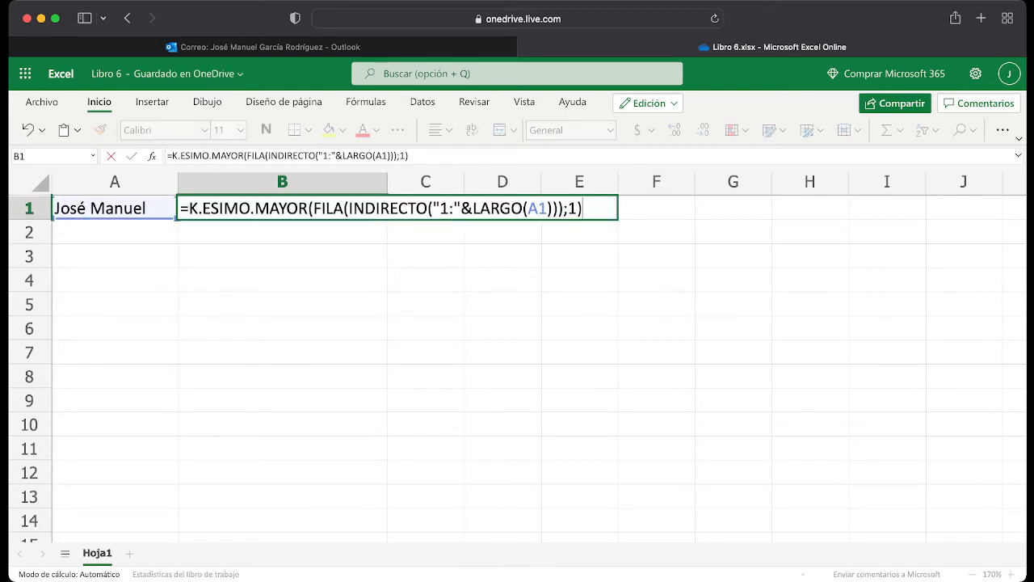
{"action": "key", "text": "Left"}
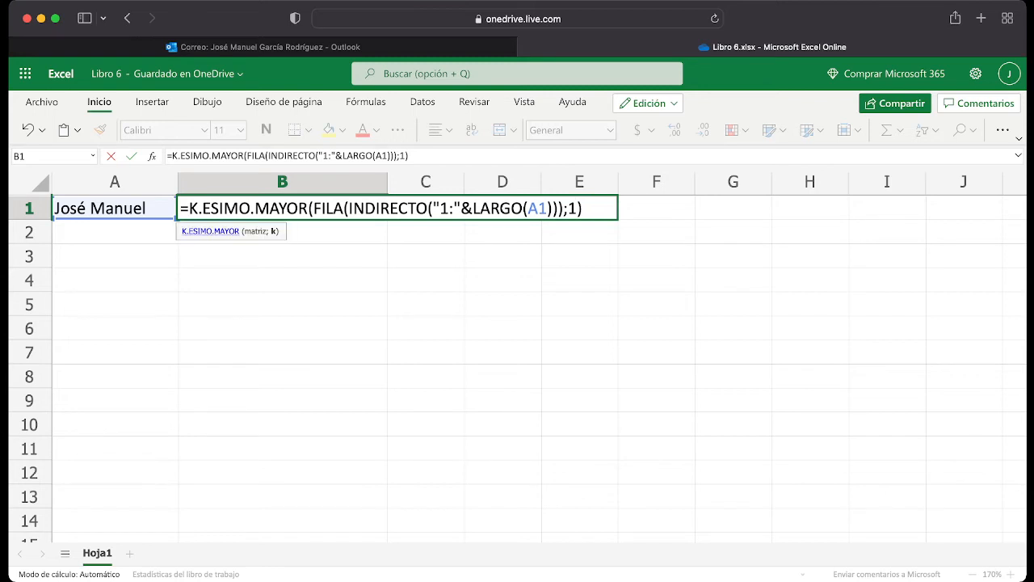
{"action": "key", "text": "BackSpace"}
{"action": "type", "text": "{1;2}"}
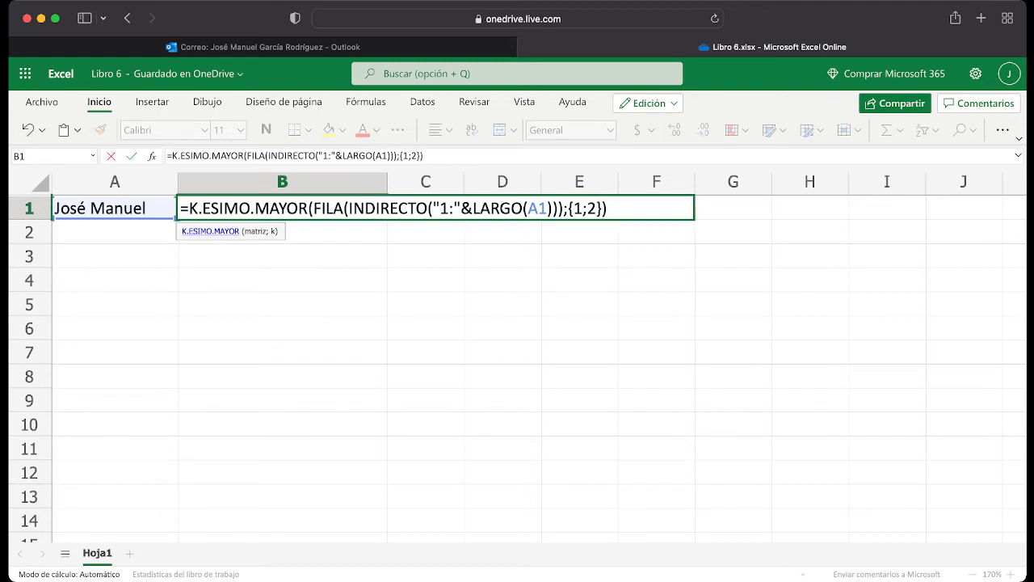
{"action": "key", "text": "Return"}
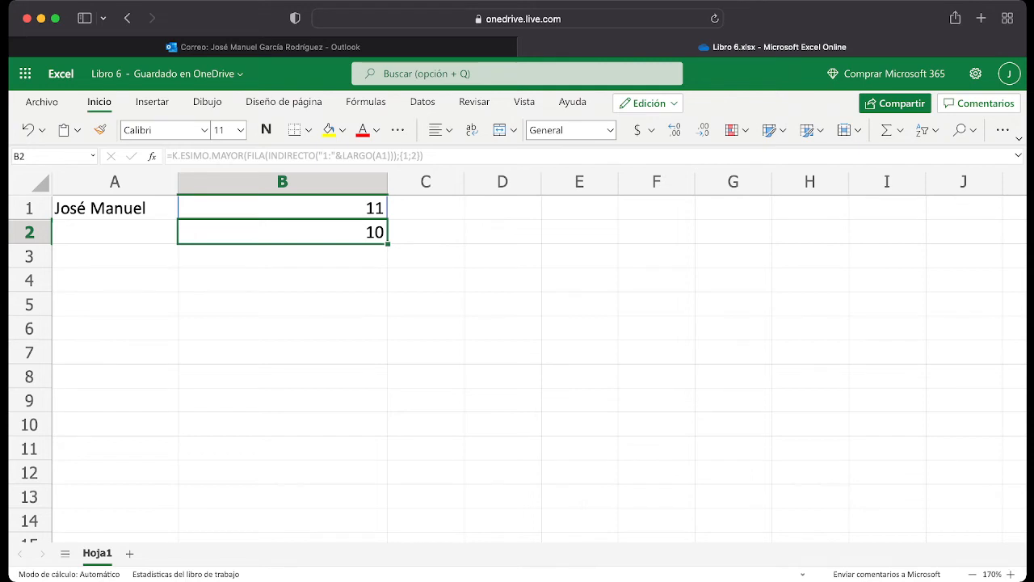
{"action": "key", "text": "Up"}
{"action": "key", "text": "Down"}
{"action": "key", "text": "Up"}
{"action": "key", "text": "Down"}
{"action": "key", "text": "Up"}
{"action": "key", "text": "Down"}
- Replace the k argument {1;2} in B1 with a copy of the expression FILA(INDIRECTO("1:"&LARGO(A1)))
{"action": "key", "text": "Up"}
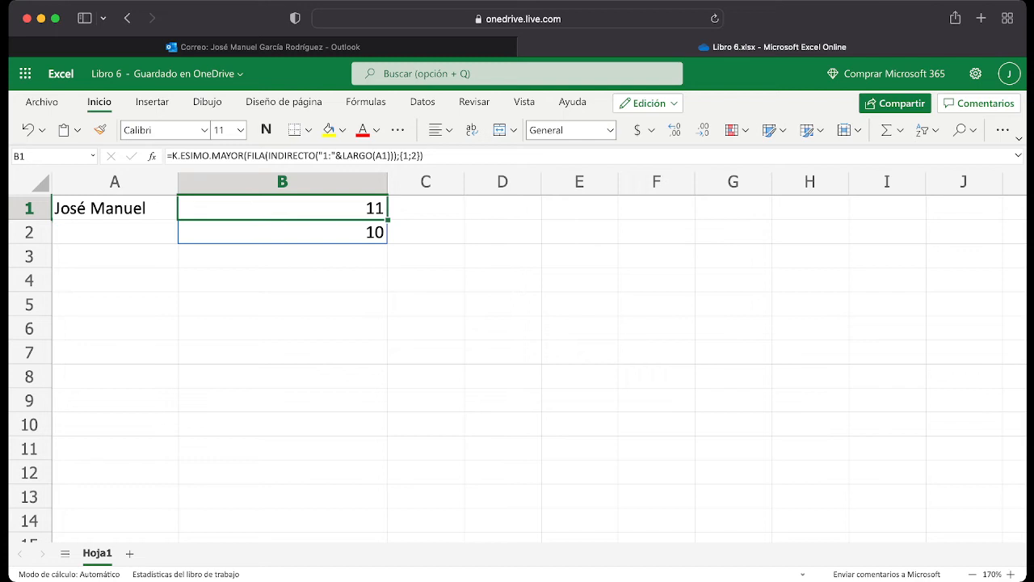
{"action": "key", "text": "F2"}
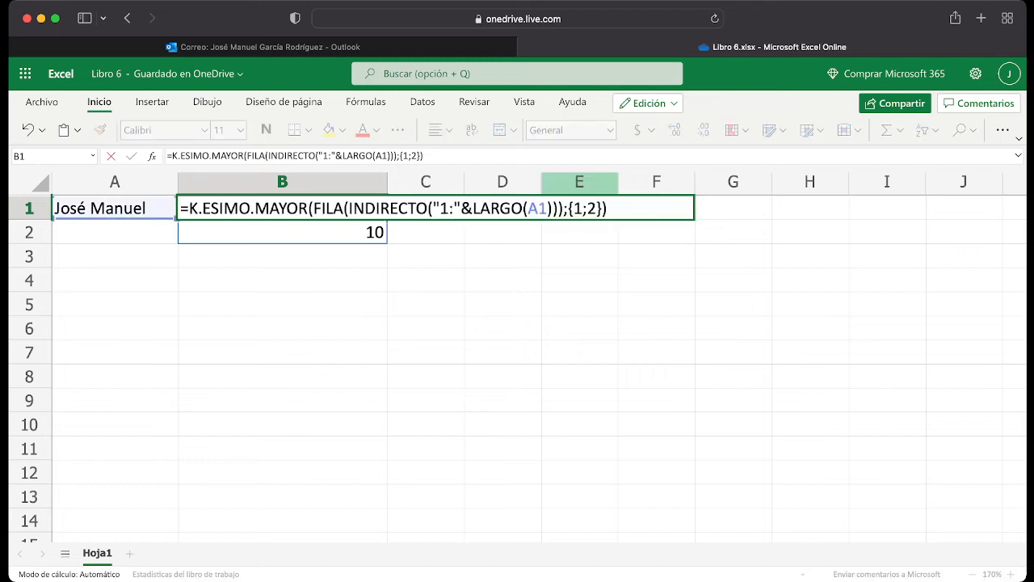
{"action": "left_click_drag", "start_coordinate": [321, 209], "coordinate": [377, 208]}
{"action": "left_click", "coordinate": [321, 209]}
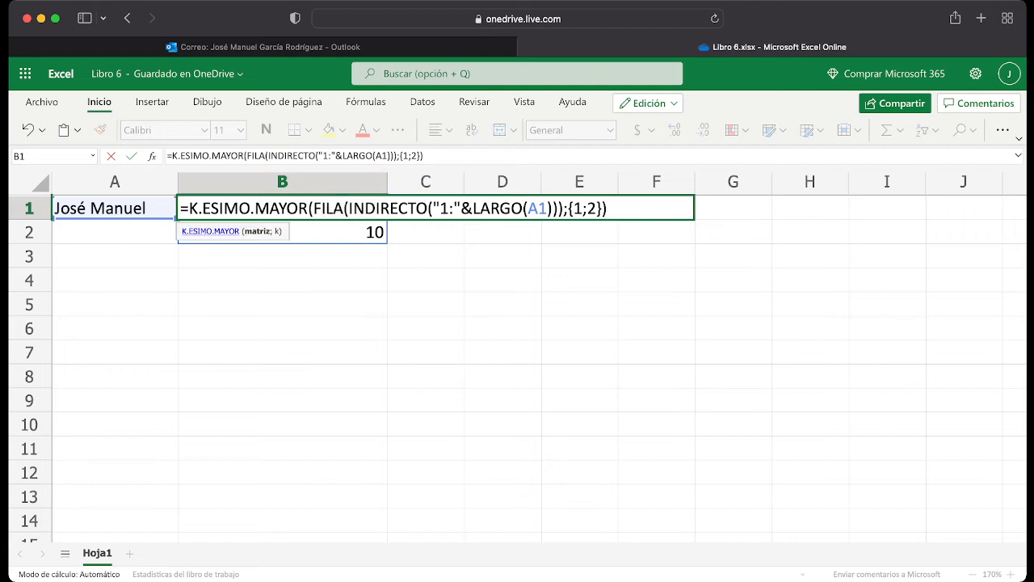
{"action": "left_click_drag", "start_coordinate": [313, 208], "coordinate": [564, 209]}
{"action": "key", "text": "super+c"}
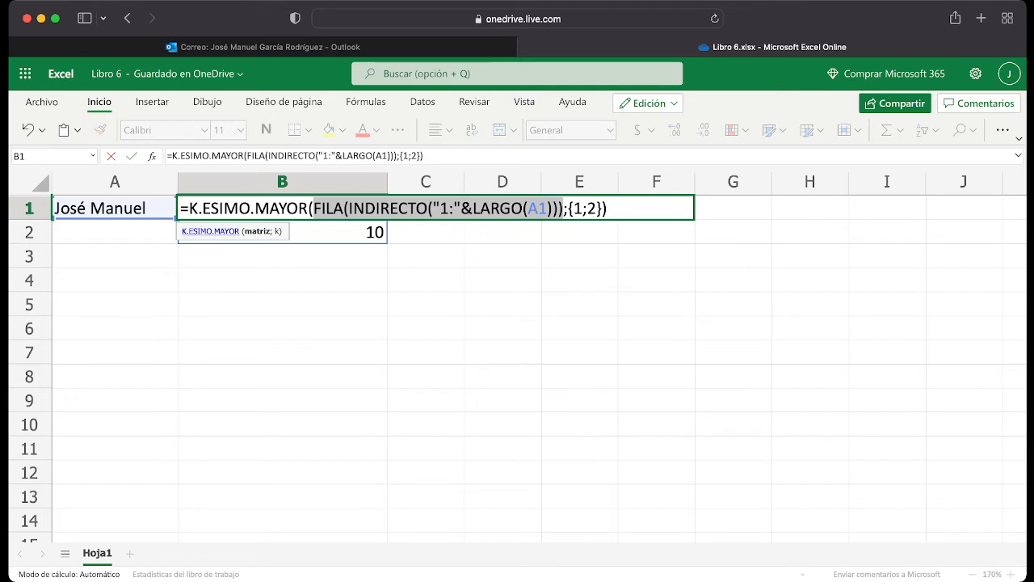
{"action": "left_click_drag", "start_coordinate": [568, 208], "coordinate": [603, 209]}
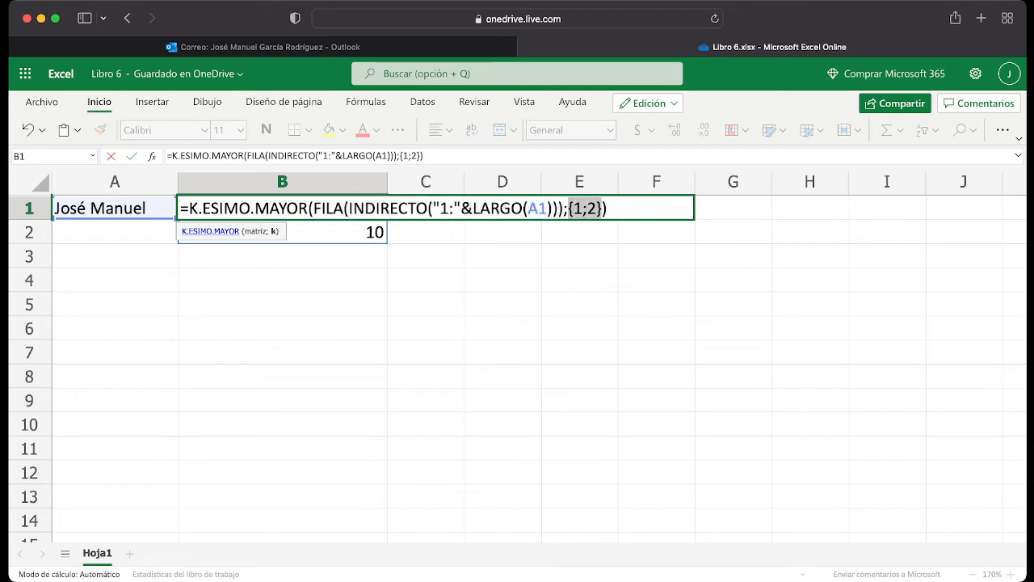
{"action": "key", "text": "super+v"}
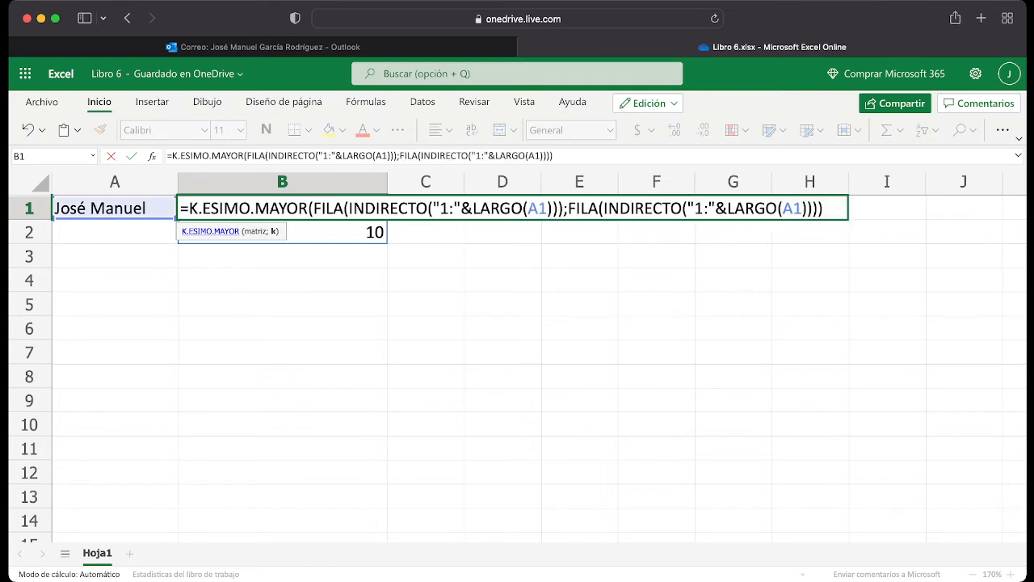
{"action": "key", "text": "Return"}
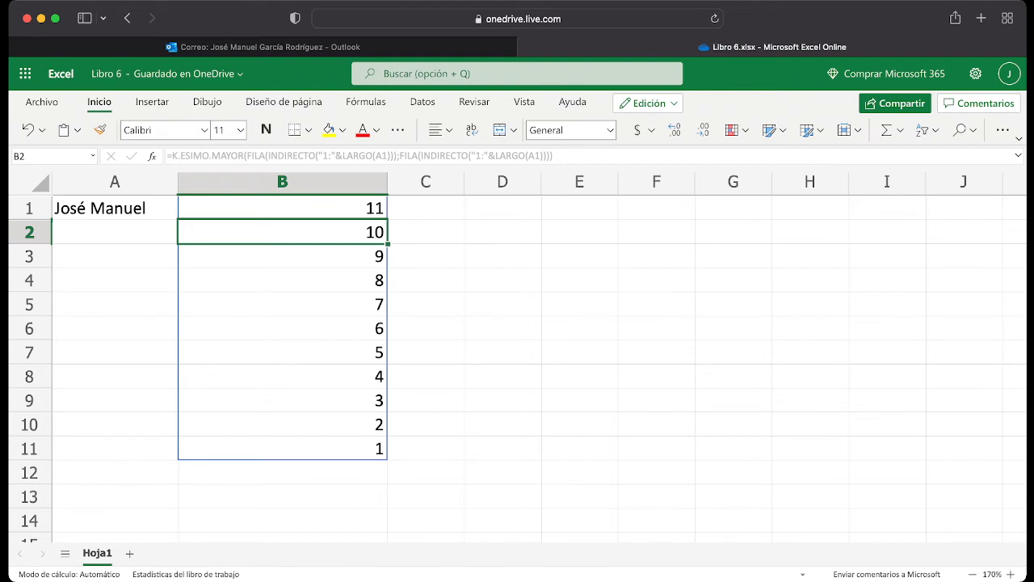
- Wrap the B1 formula in EXTRAE, with A1 as the text, K.ESIMO.MAYOR as the start position and 1 as the number of characters
{"action": "left_click", "coordinate": [282, 208]}
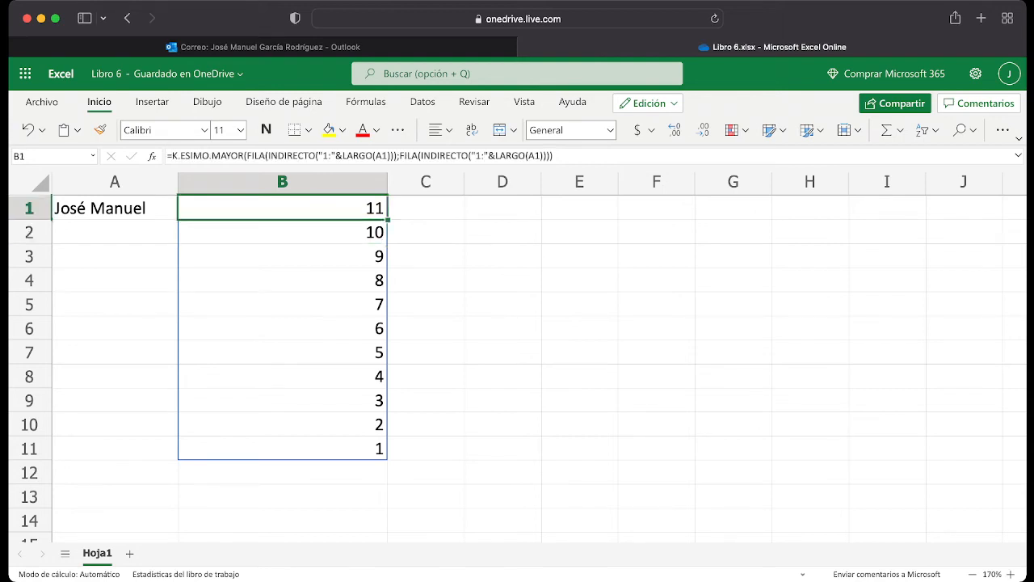
{"action": "key", "text": "F2"}
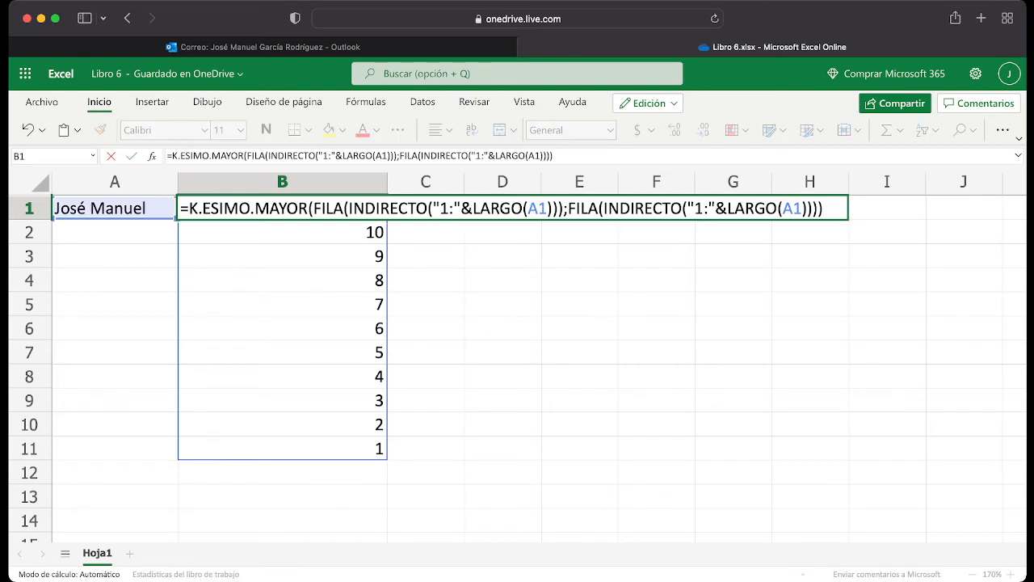
{"action": "left_click", "coordinate": [190, 208]}
{"action": "type", "text": "extrae"}
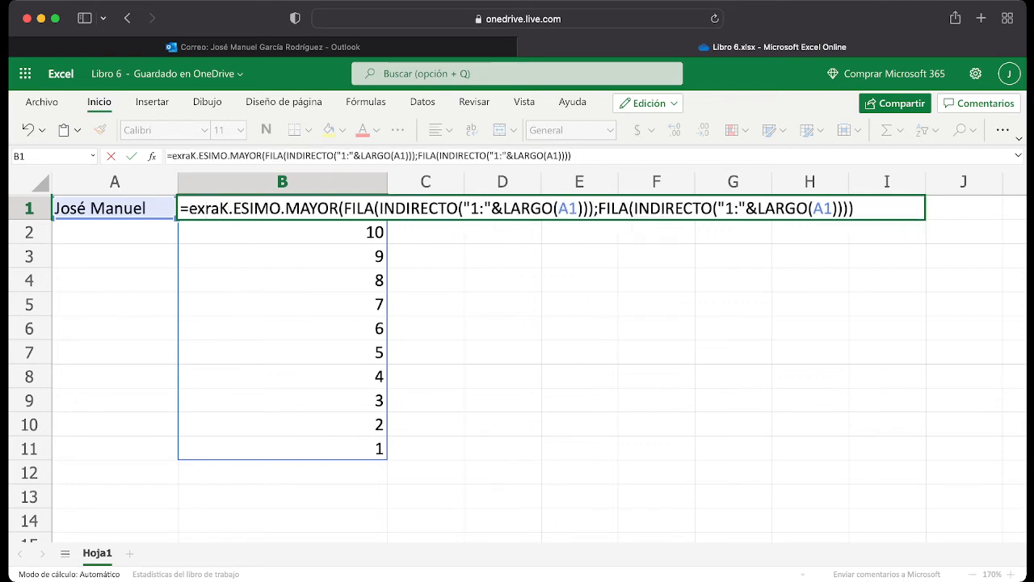
{"action": "type", "text": "("}
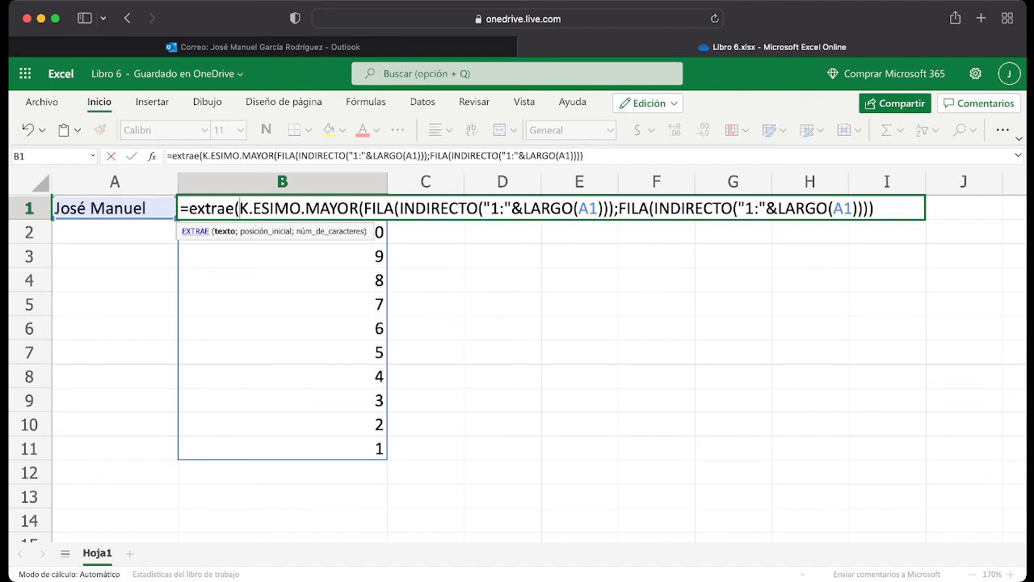
{"action": "type", "text": "A1;"}
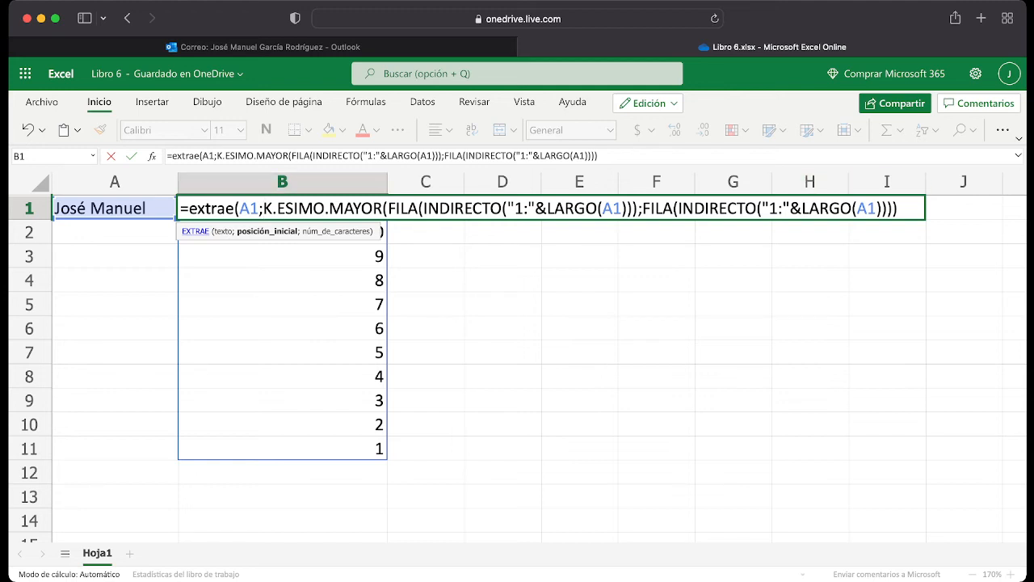
{"action": "left_click", "coordinate": [899, 208]}
{"action": "type", "text": ";"}
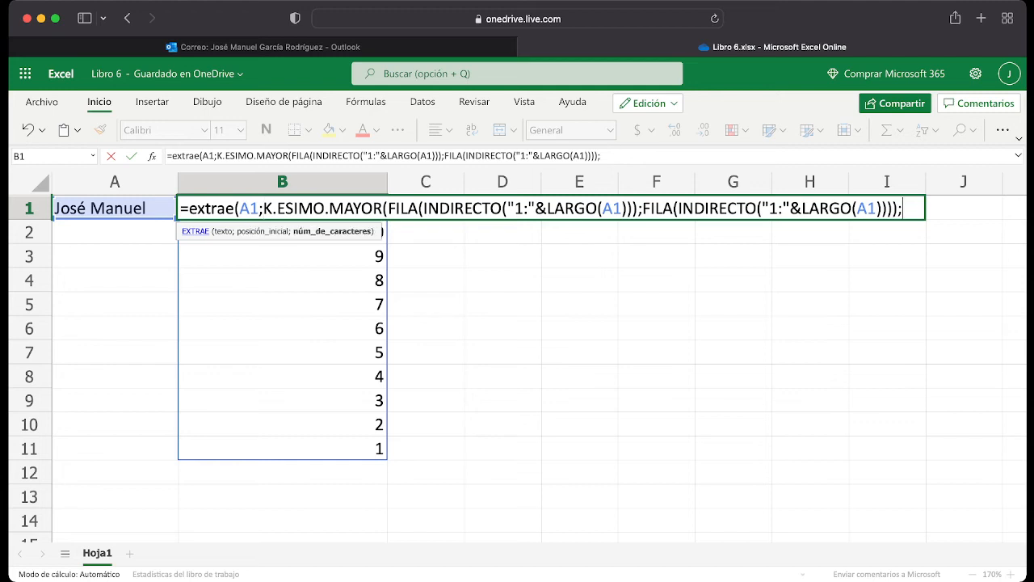
{"action": "type", "text": "1"}
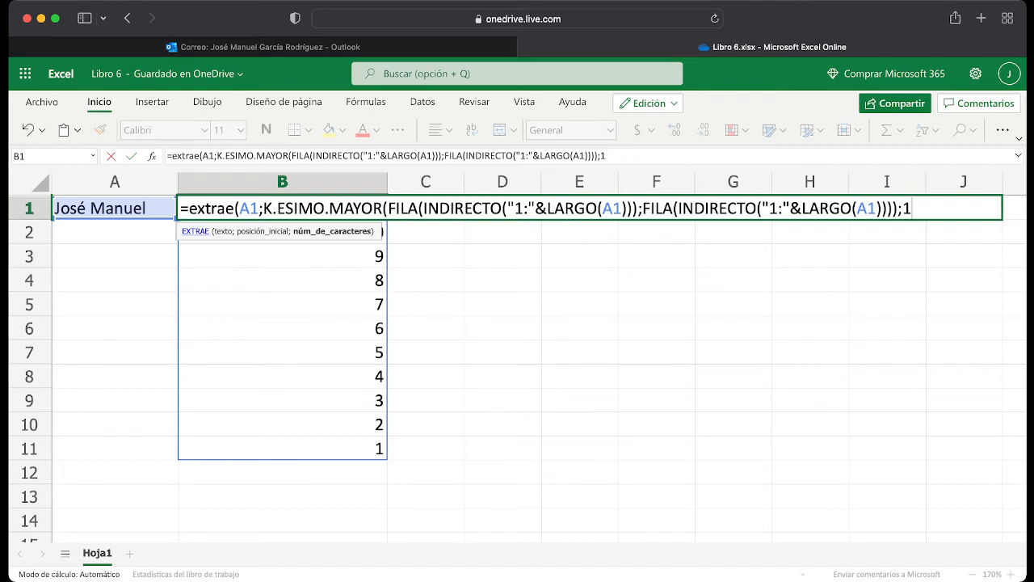
{"action": "type", "text": ")"}
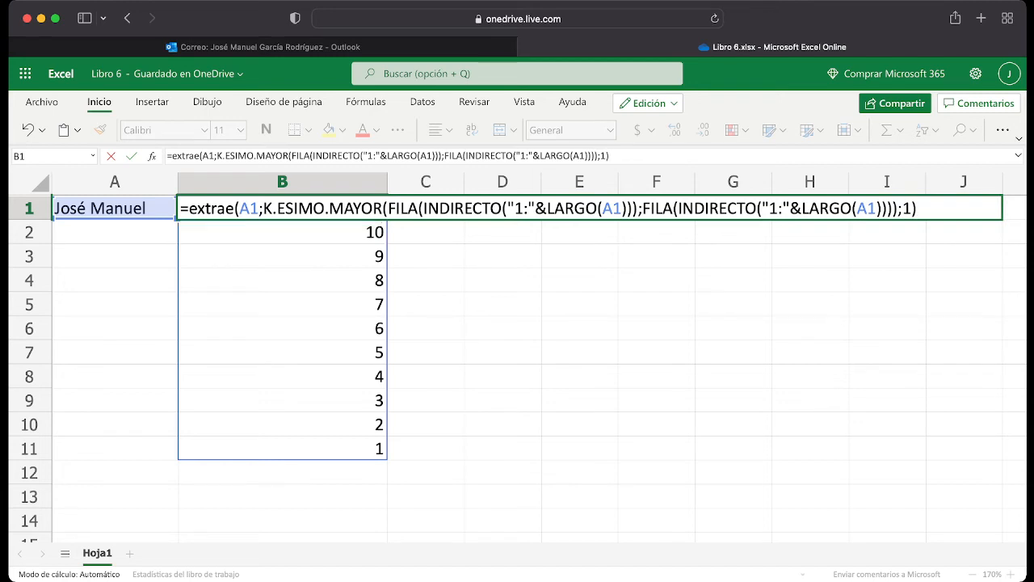
{"action": "key", "text": "Return"}
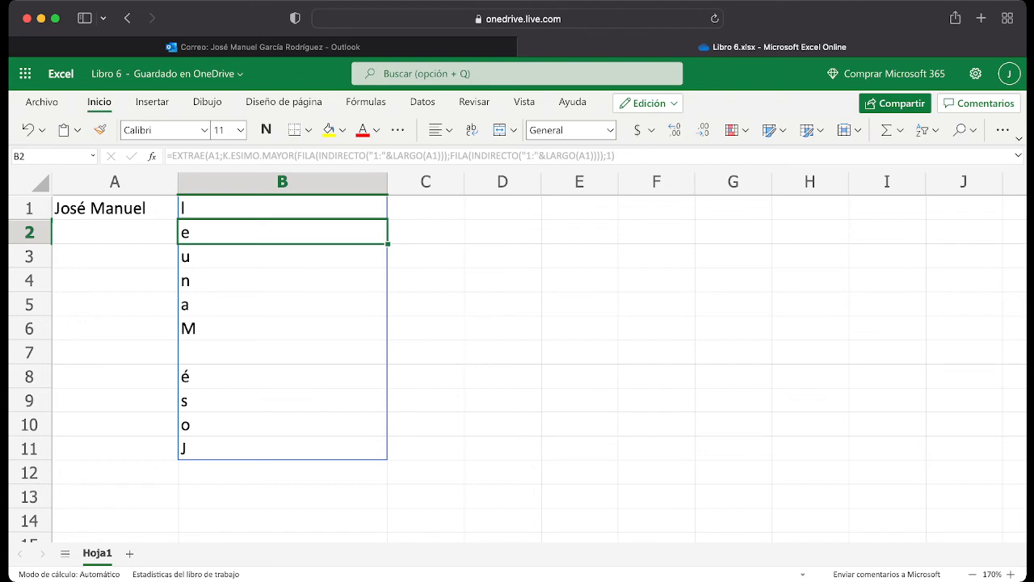
{"action": "key", "text": "BackSpace"}
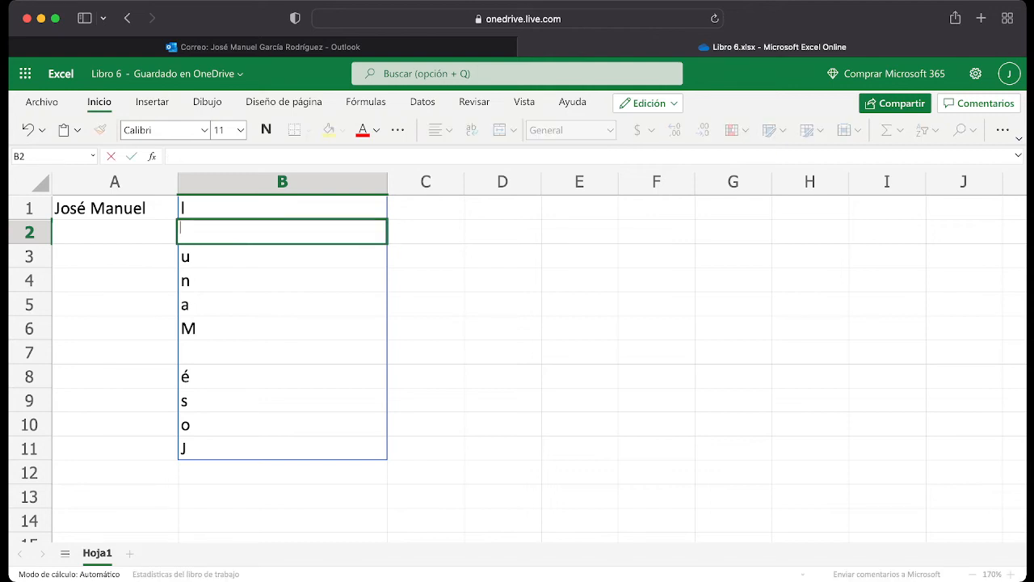
{"action": "key", "text": "Escape"}
- Wrap the whole EXTRAE formula in B1 in CONCAT so the extracted characters join into a single text
{"action": "key", "text": "Up"}
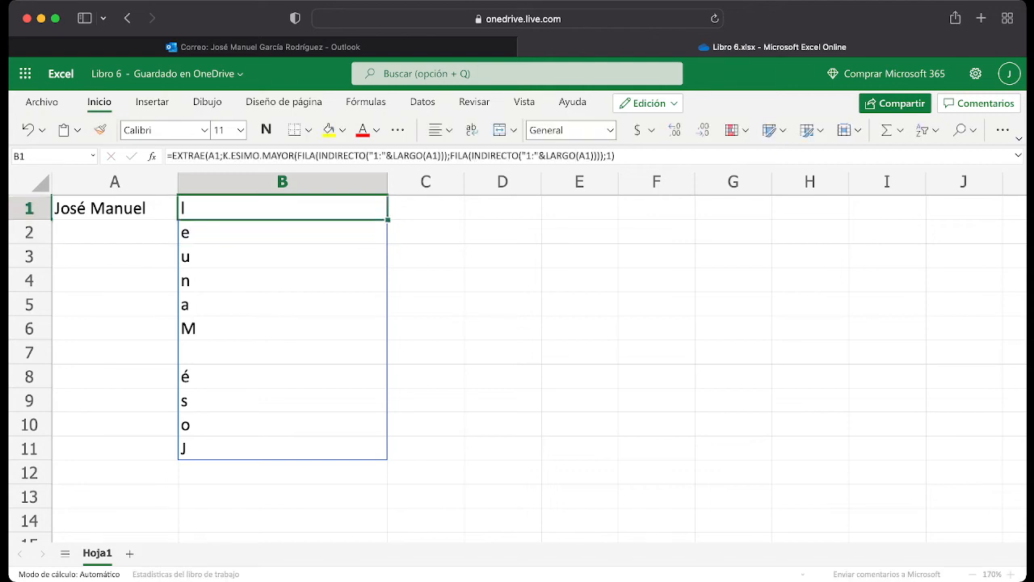
{"action": "key", "text": "F2"}
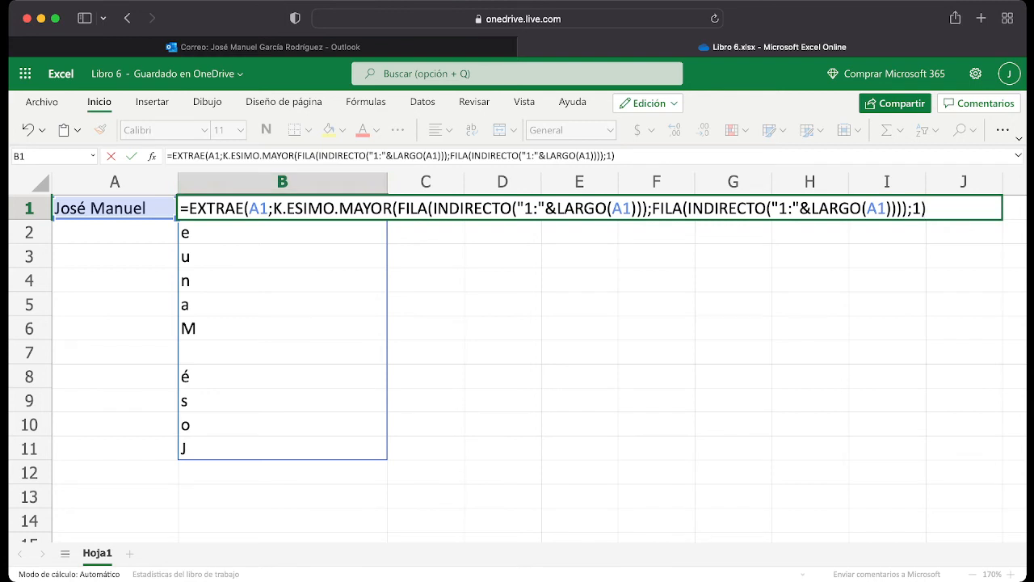
{"action": "left_click", "coordinate": [197, 208]}
{"action": "key", "text": "Left"}
{"action": "type", "text": "concat("}
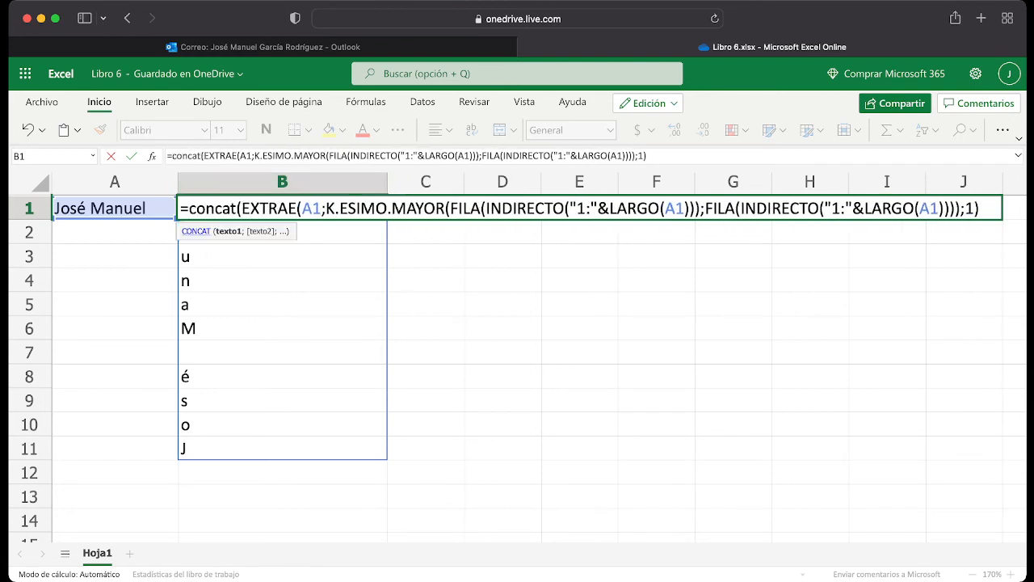
{"action": "left_click", "coordinate": [980, 208]}
{"action": "type", "text": ")"}
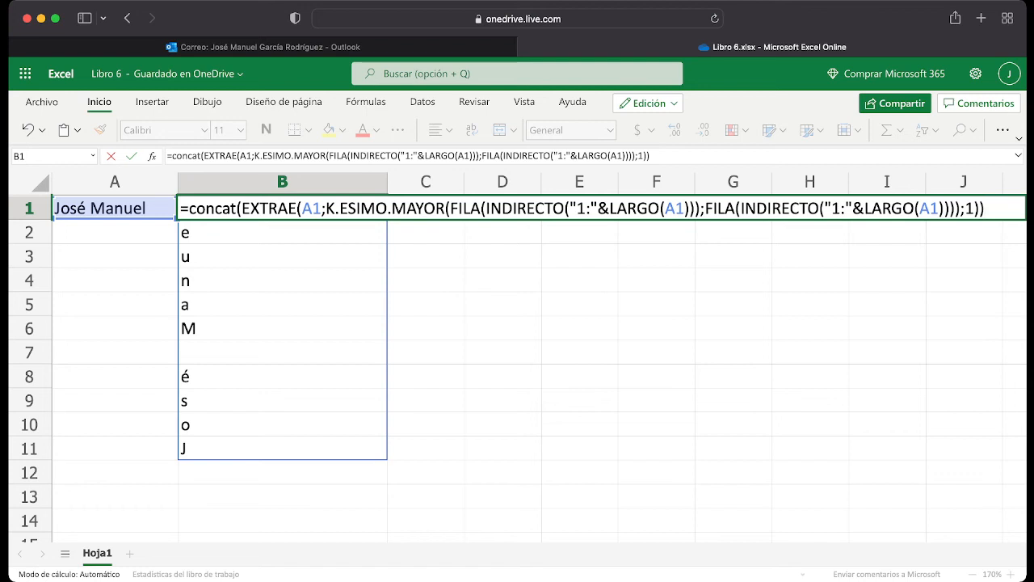
{"action": "left_click", "coordinate": [450, 209]}
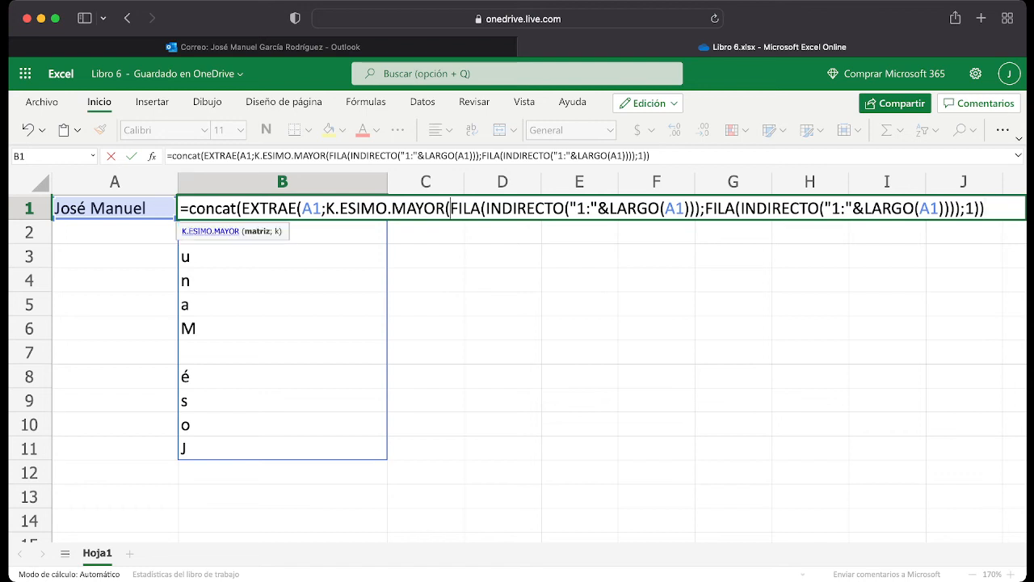
{"action": "left_click_drag", "start_coordinate": [450, 209], "coordinate": [695, 209]}
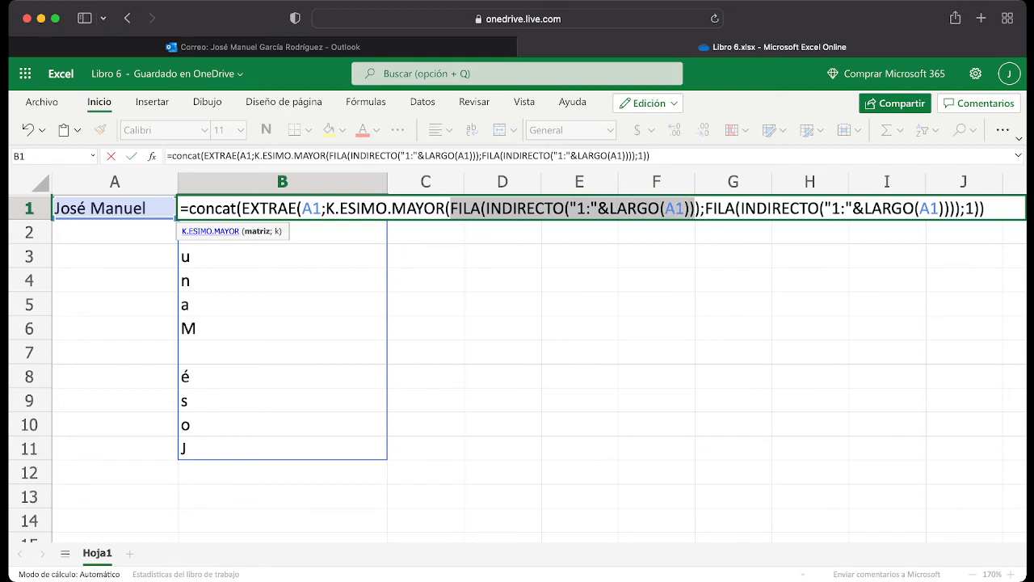
{"action": "left_click_drag", "start_coordinate": [696, 209], "coordinate": [701, 208]}
{"action": "left_click", "coordinate": [690, 209]}
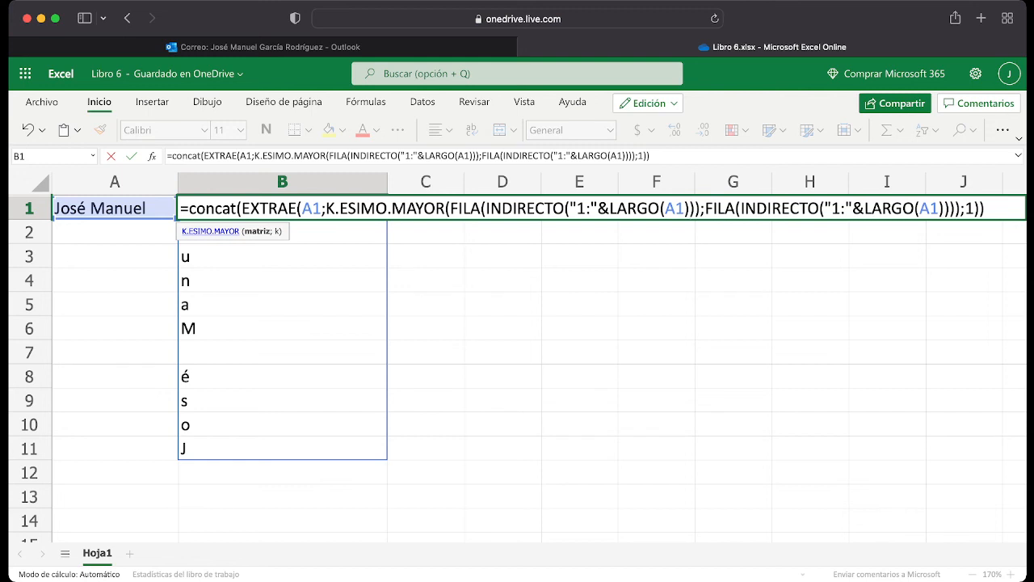
{"action": "key", "text": "Return"}
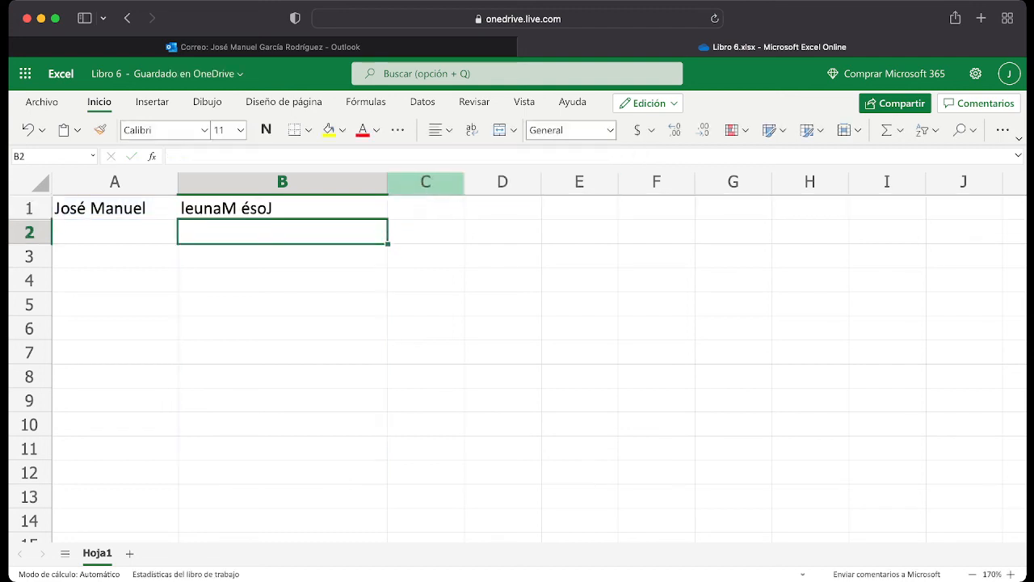
- Enter three more sample names in cells A2 to A4, below the existing one
{"action": "left_click", "coordinate": [115, 232]}
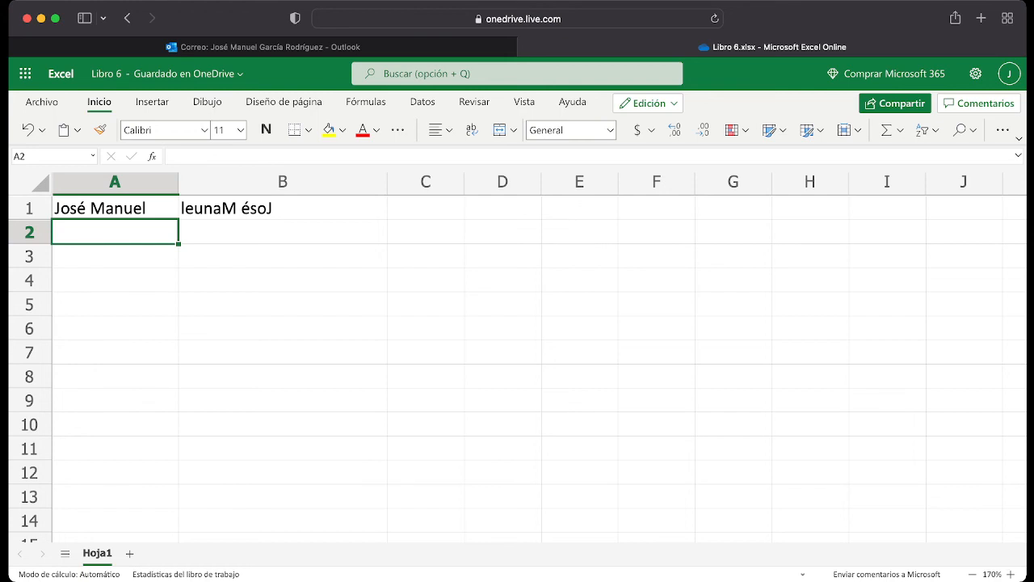
{"action": "type", "text": "Rafael García"}
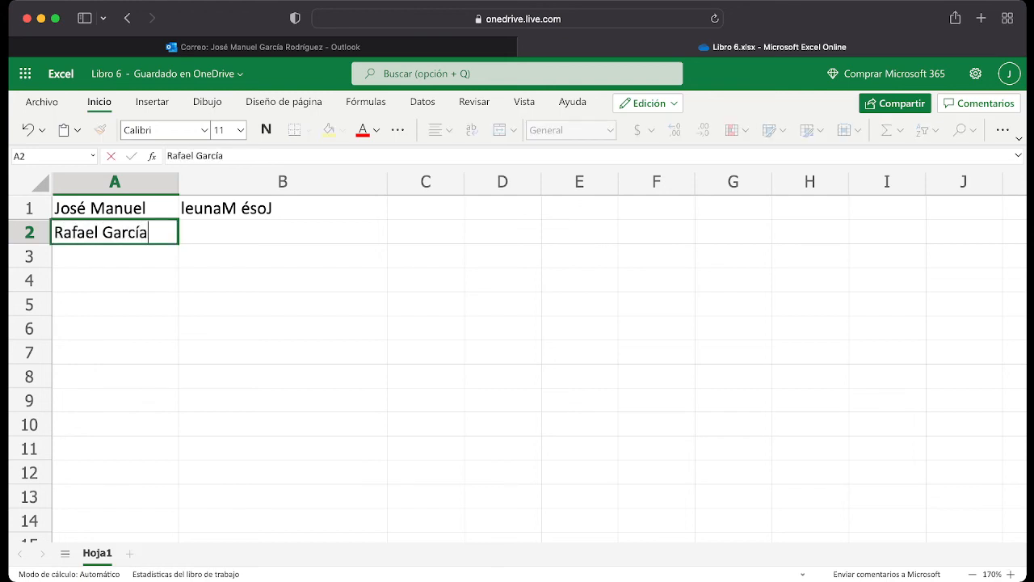
{"action": "key", "text": "Return"}
{"action": "type", "text": "Juan Carlos"}
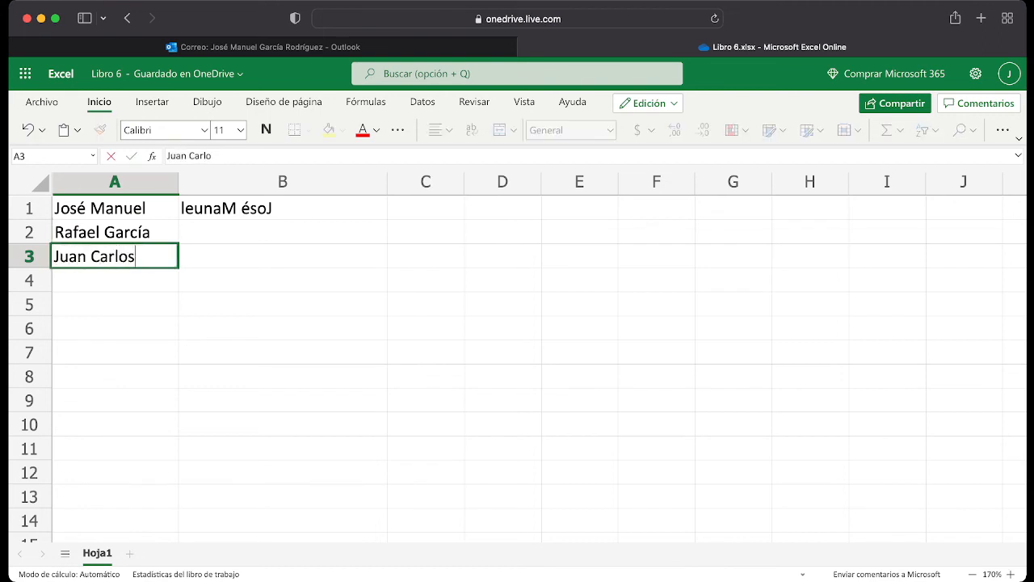
{"action": "key", "text": "Return"}
{"action": "type", "text": "Juan José"}
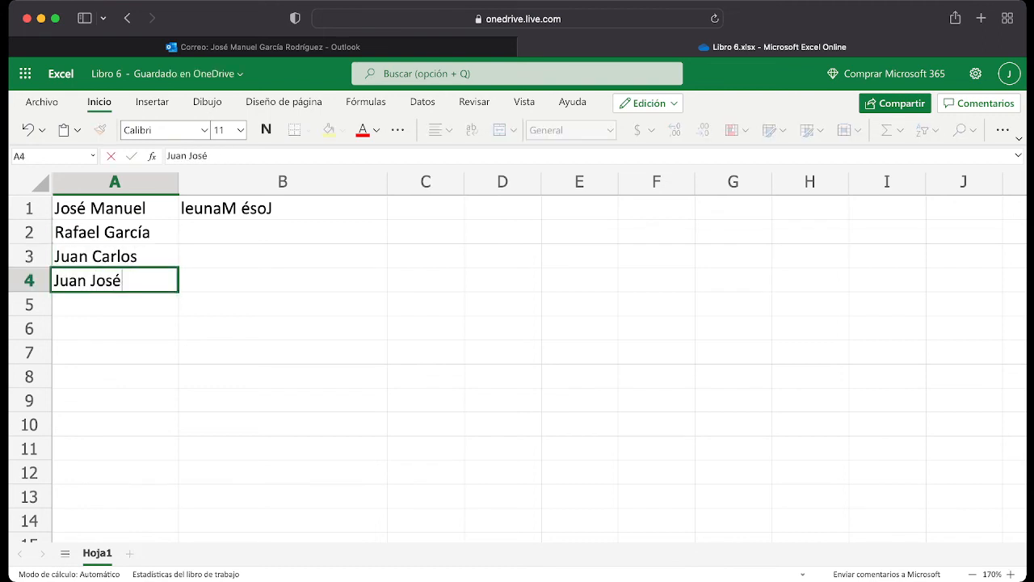
{"action": "key", "text": "Return"}
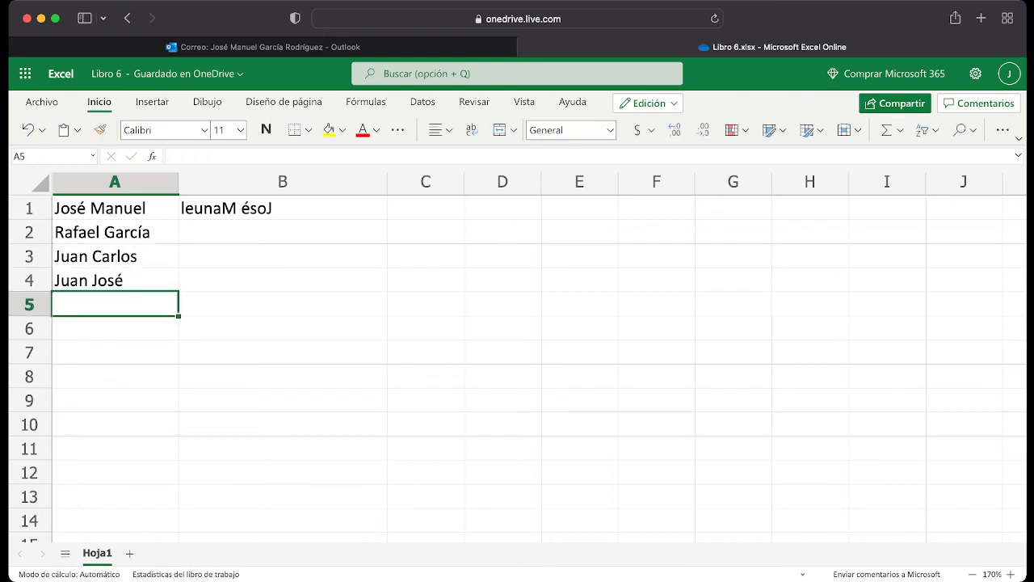
- Fill the CONCAT formula from B1 down to B4
{"action": "left_click", "coordinate": [282, 208]}
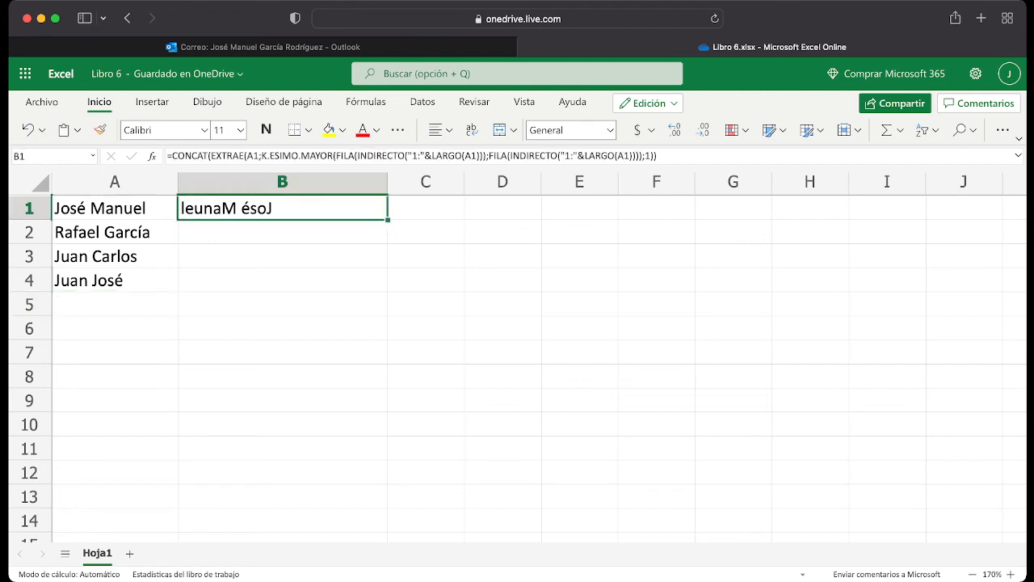
{"action": "left_click_drag", "start_coordinate": [388, 220], "coordinate": [386, 285]}
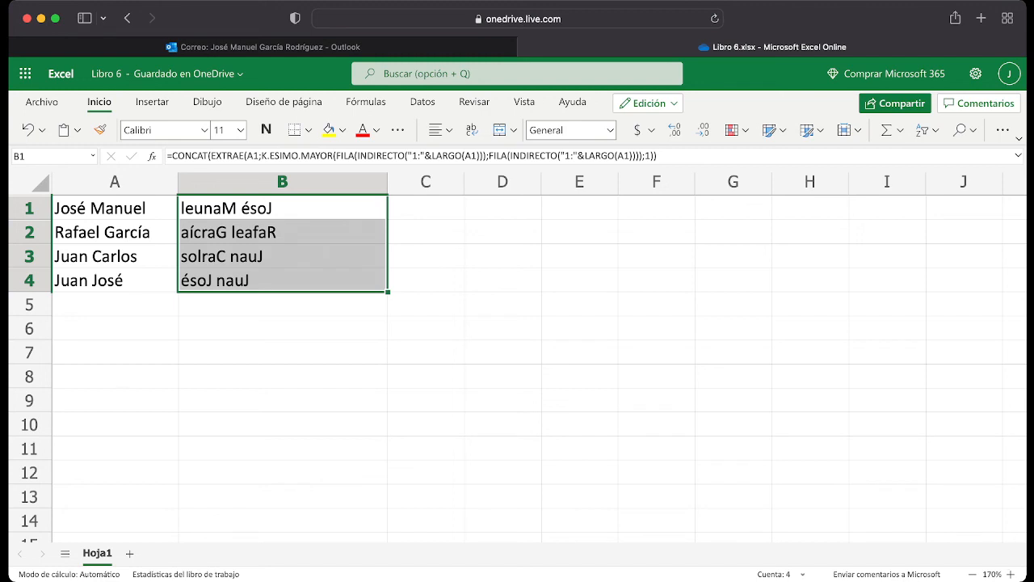
{"action": "left_click", "coordinate": [282, 304]}
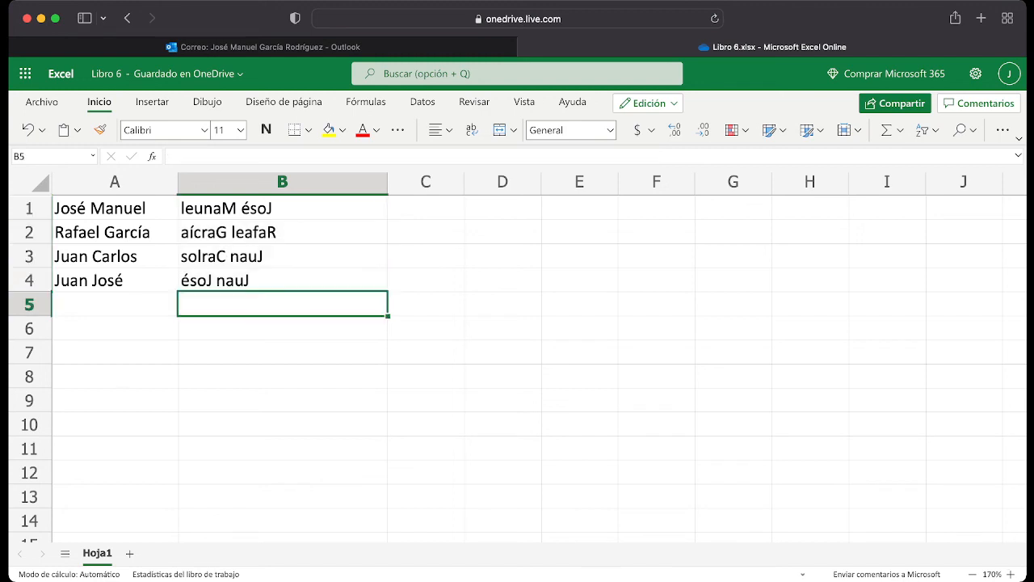